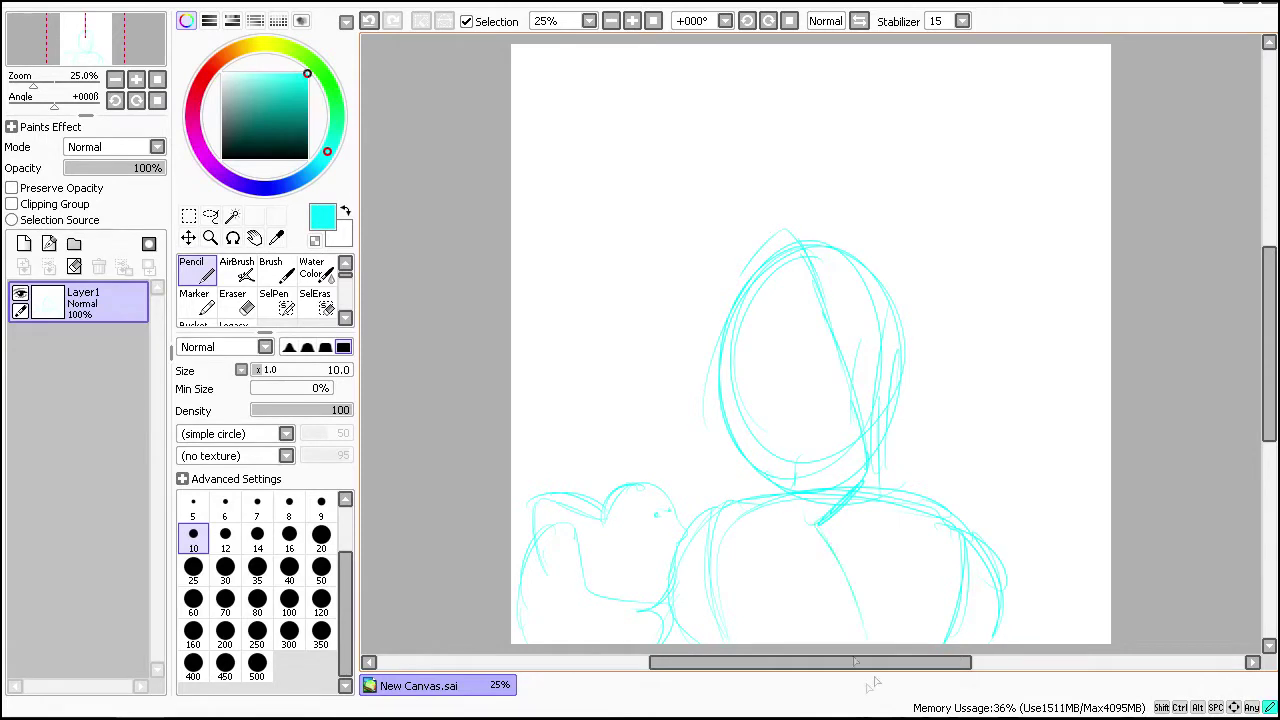
# Sketch the mask's curved brow line and its narrow, pointed jaw inside the head oval in cyan
pyautogui.moveTo(785, 257)
pyautogui.mouseDown()
pyautogui.moveTo(752, 344)
pyautogui.moveTo(768, 356)
pyautogui.moveTo(836, 330)
pyautogui.mouseUp()
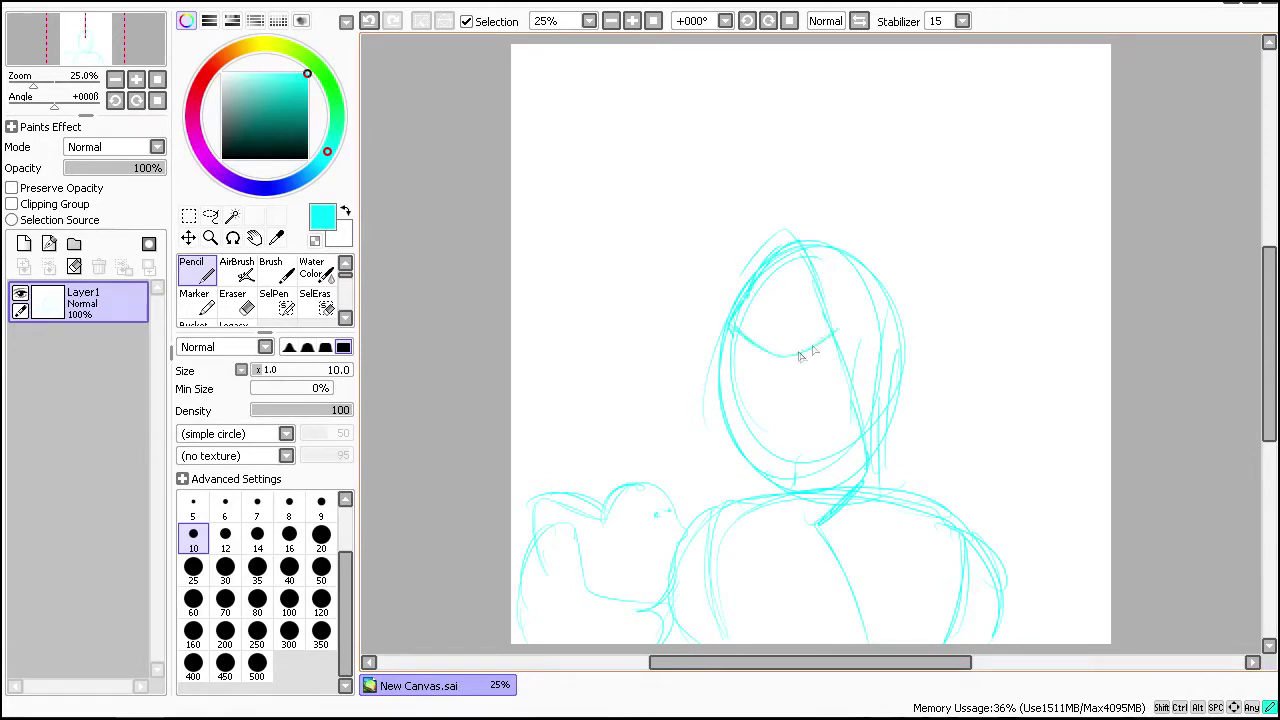
pyautogui.moveTo(740, 382)
pyautogui.mouseDown()
pyautogui.moveTo(764, 464)
pyautogui.moveTo(820, 479)
pyautogui.moveTo(832, 404)
pyautogui.moveTo(853, 376)
pyautogui.moveTo(838, 448)
pyautogui.moveTo(822, 462)
pyautogui.moveTo(735, 443)
pyautogui.moveTo(819, 479)
pyautogui.moveTo(773, 476)
pyautogui.moveTo(783, 485)
pyautogui.moveTo(834, 471)
pyautogui.mouseUp()
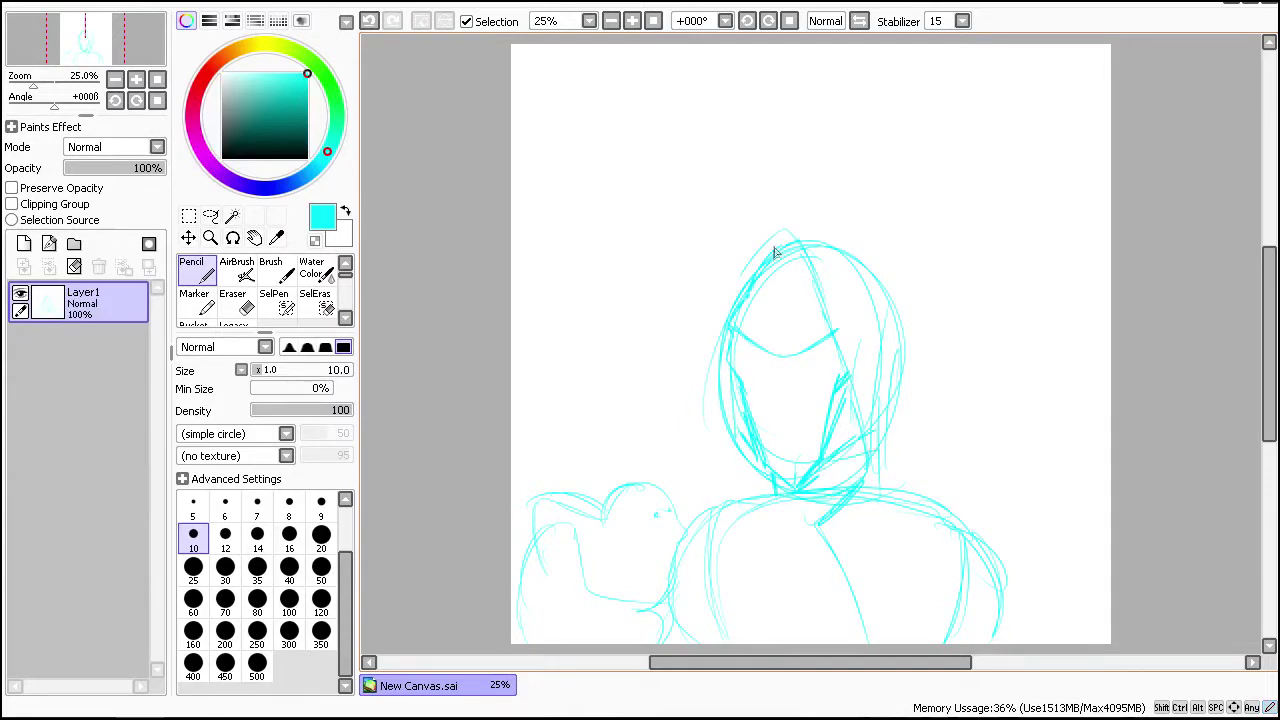
# Sketch the hood around the head and the cloak's edges over the chest and shoulders
pyautogui.moveTo(836, 214)
pyautogui.mouseDown()
pyautogui.moveTo(771, 220)
pyautogui.moveTo(700, 402)
pyautogui.moveTo(762, 572)
pyautogui.moveTo(770, 642)
pyautogui.mouseUp()
pyautogui.moveTo(838, 220)
pyautogui.mouseDown()
pyautogui.moveTo(883, 229)
pyautogui.moveTo(928, 362)
pyautogui.moveTo(899, 519)
pyautogui.moveTo(985, 512)
pyautogui.moveTo(969, 512)
pyautogui.moveTo(1059, 570)
pyautogui.moveTo(1024, 642)
pyautogui.mouseUp()
pyautogui.moveTo(740, 497)
pyautogui.mouseDown()
pyautogui.moveTo(668, 517)
pyautogui.moveTo(634, 574)
pyautogui.mouseUp()
pyautogui.moveTo(736, 484); pyautogui.dragTo(633, 564)
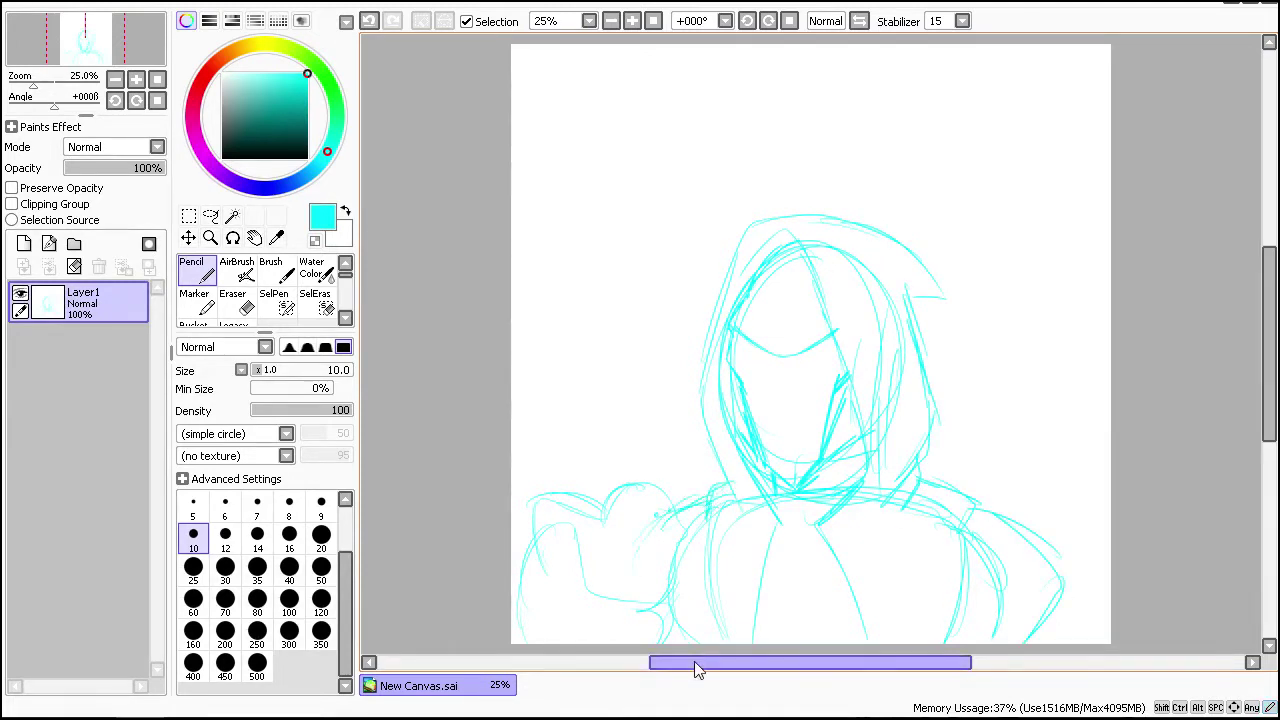
# Sketch the clawed fingers and pointed claw tips of the hand holding the bird
pyautogui.moveTo(605, 490); pyautogui.dragTo(585, 598)
pyautogui.moveTo(548, 500)
pyautogui.mouseDown()
pyautogui.moveTo(555, 630)
pyautogui.moveTo(520, 630)
pyautogui.mouseUp()
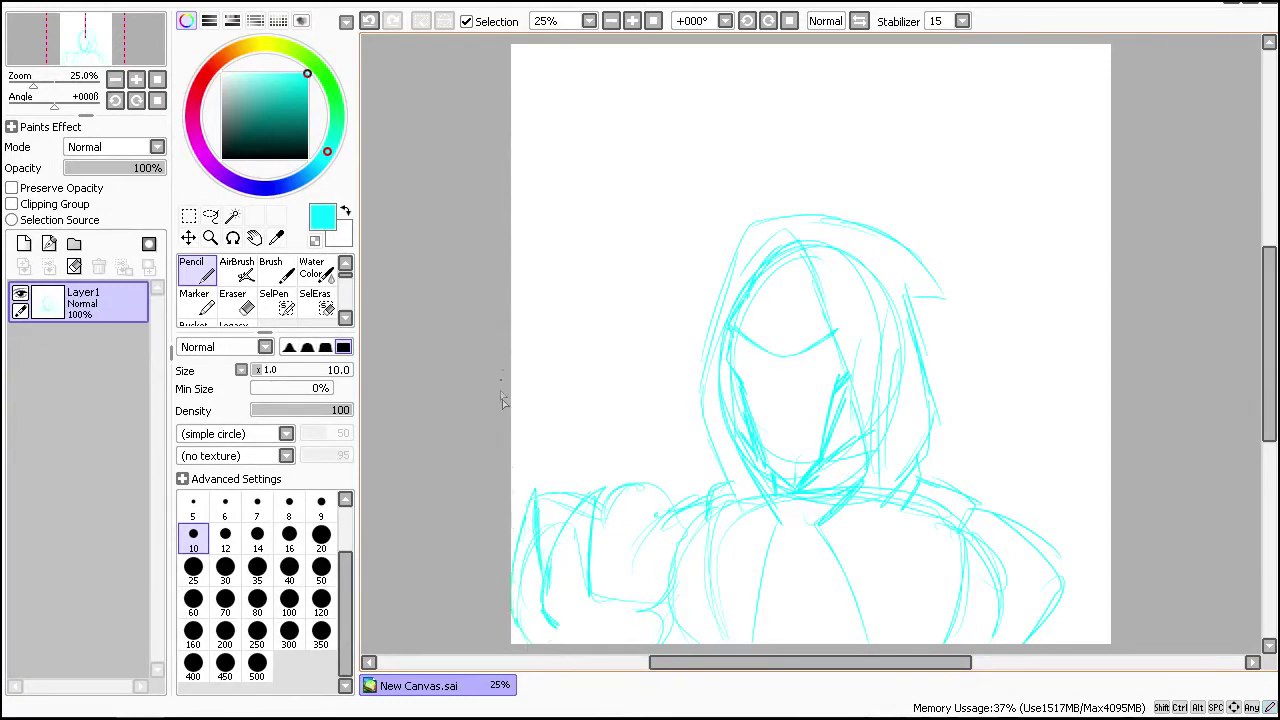
pyautogui.moveTo(600, 496); pyautogui.dragTo(550, 556)
pyautogui.moveTo(552, 478); pyautogui.dragTo(514, 552)
pyautogui.moveTo(552, 508); pyautogui.dragTo(519, 569)
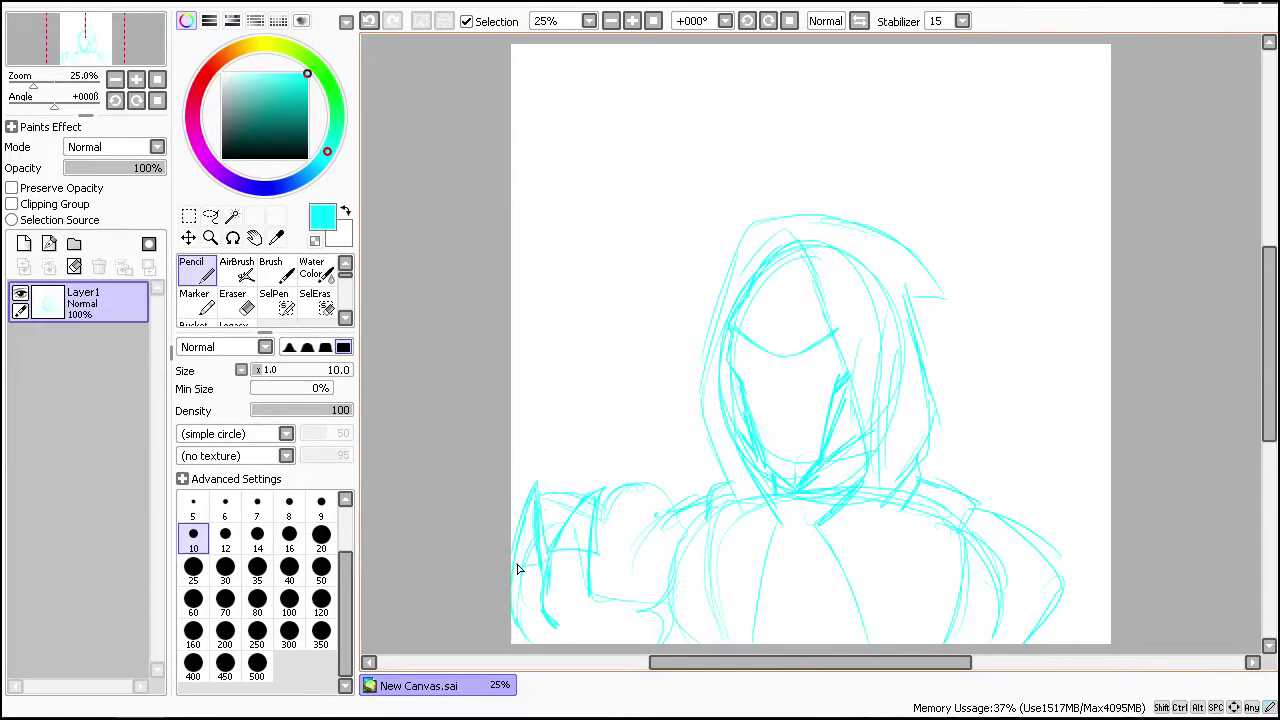
# Sketch the mask's eye sockets, the nose line and the angular nose mark below it
pyautogui.moveTo(834, 352)
pyautogui.mouseDown()
pyautogui.moveTo(742, 329)
pyautogui.moveTo(772, 354)
pyautogui.moveTo(752, 369)
pyautogui.moveTo(776, 348)
pyautogui.mouseUp()
pyautogui.moveTo(772, 356); pyautogui.dragTo(770, 416)
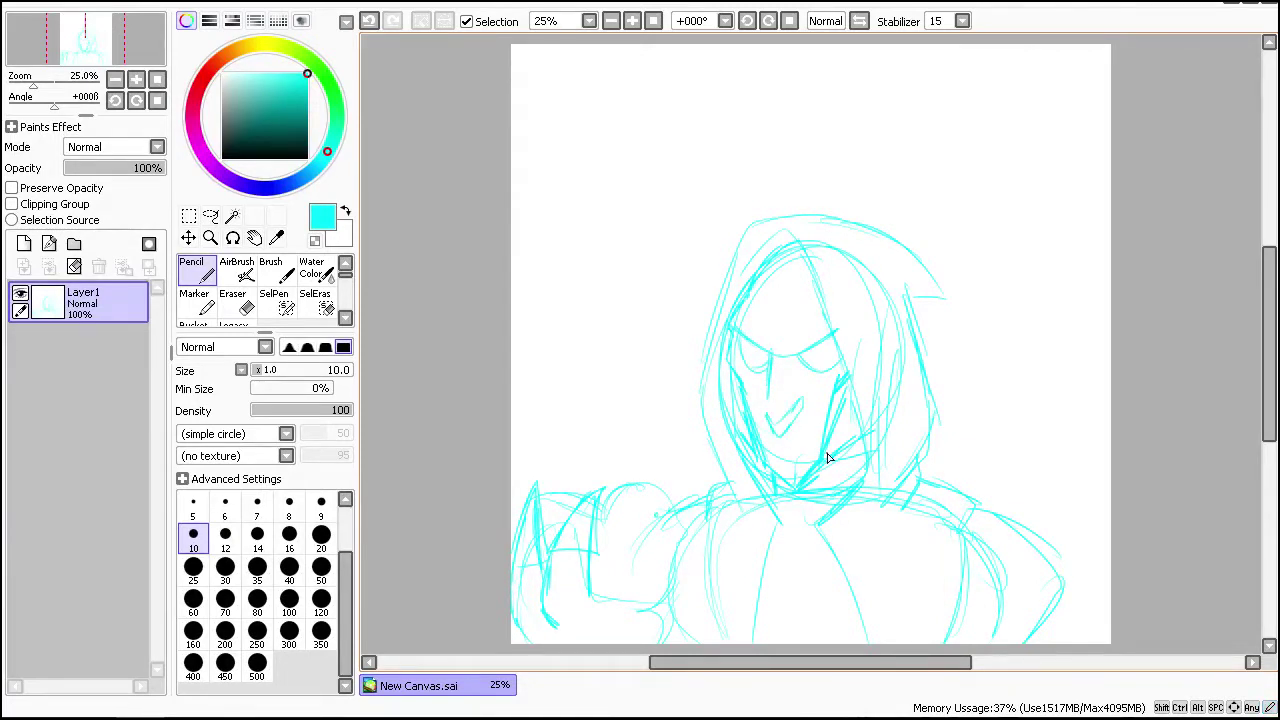
# Sketch the neck collar, the chest straps and a row of rounded shapes at the canvas's lower edge
pyautogui.moveTo(776, 522)
pyautogui.mouseDown()
pyautogui.moveTo(834, 508)
pyautogui.moveTo(803, 600)
pyautogui.mouseUp()
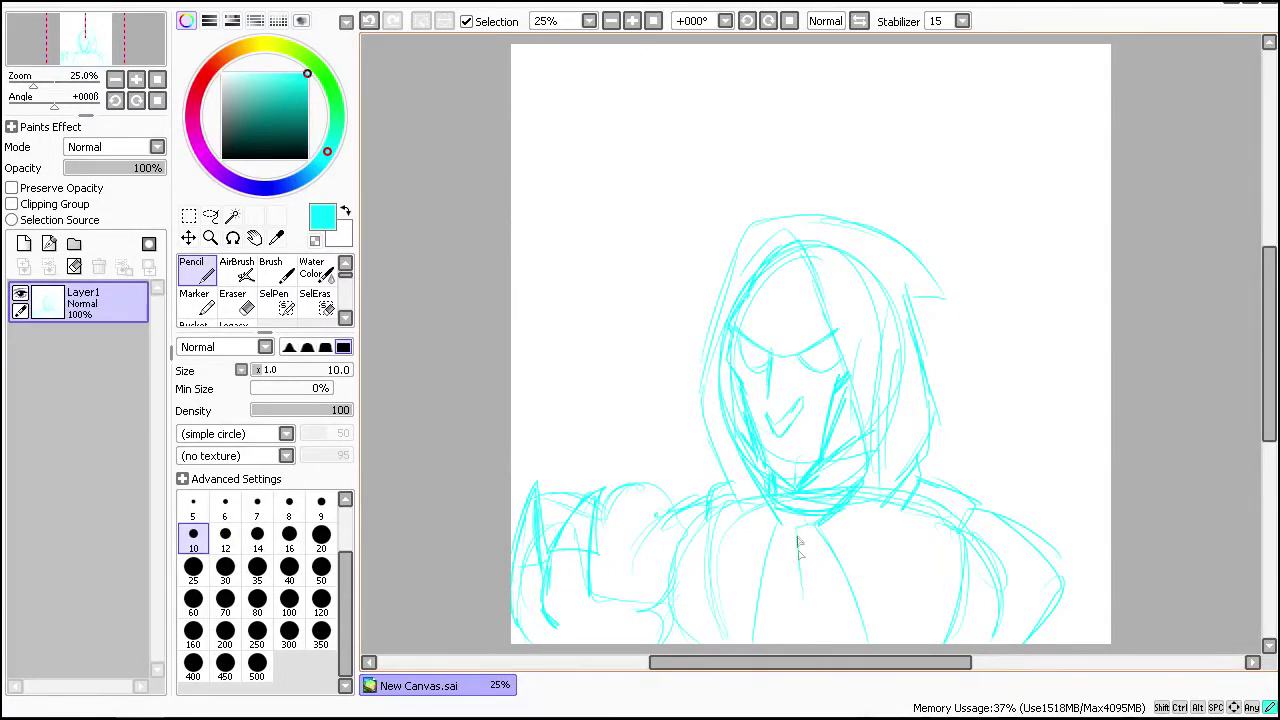
pyautogui.moveTo(784, 535)
pyautogui.mouseDown()
pyautogui.moveTo(784, 612)
pyautogui.moveTo(864, 640)
pyautogui.mouseUp()
pyautogui.moveTo(778, 627)
pyautogui.mouseDown()
pyautogui.moveTo(808, 635)
pyautogui.moveTo(782, 646)
pyautogui.moveTo(860, 636)
pyautogui.mouseUp()
pyautogui.moveTo(825, 528)
pyautogui.mouseDown()
pyautogui.moveTo(801, 556)
pyautogui.moveTo(794, 614)
pyautogui.moveTo(856, 621)
pyautogui.mouseUp()
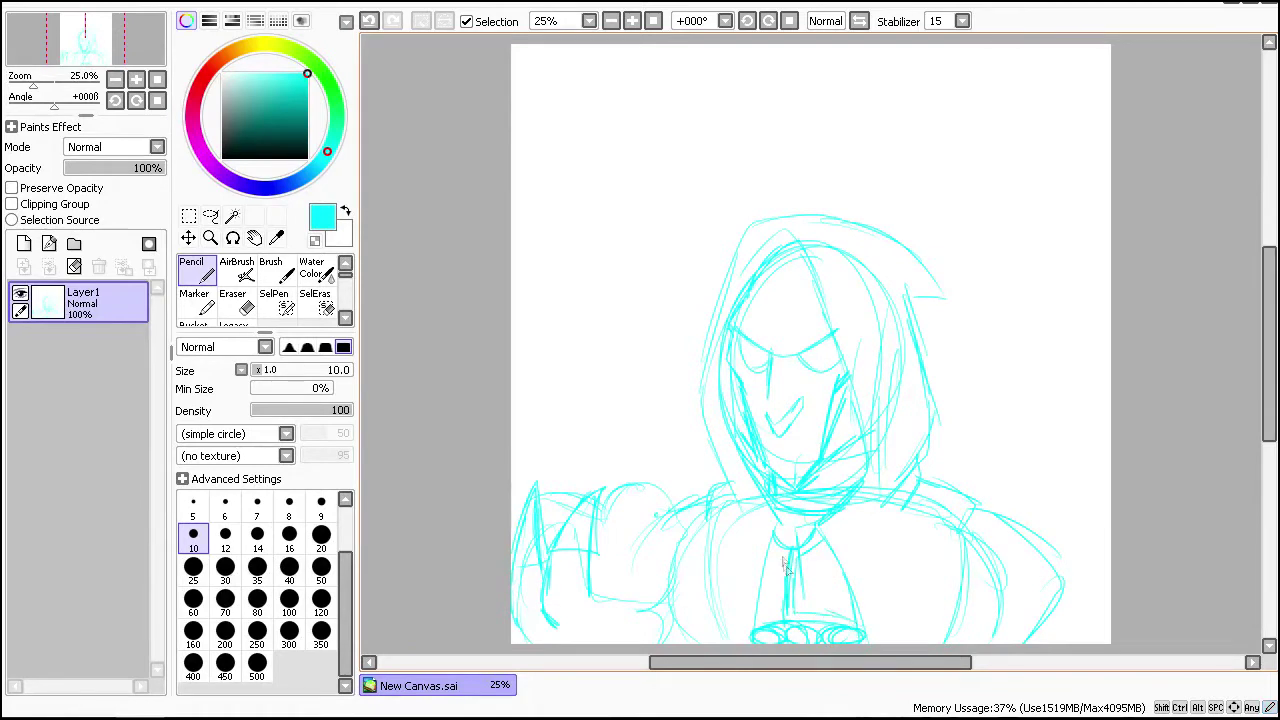
pyautogui.moveTo(786, 566); pyautogui.dragTo(778, 622)
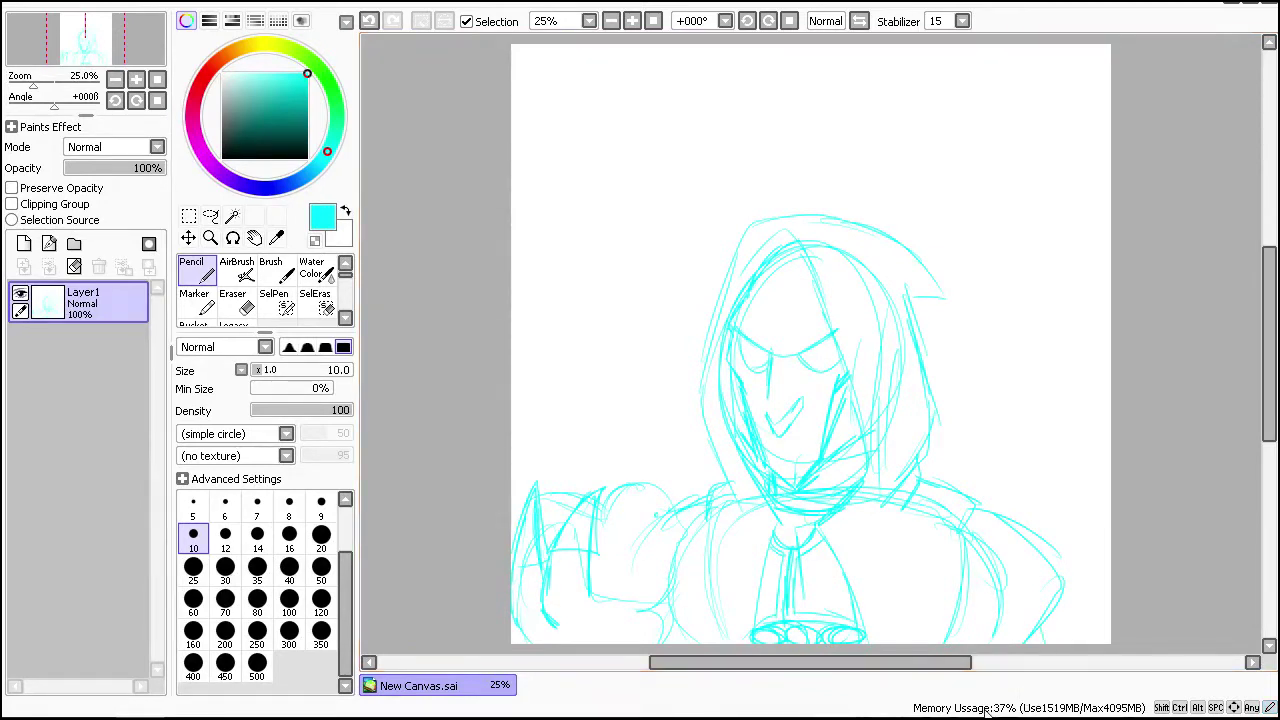
# Handwrite the words "Time to Peep" in cyan in the empty area beside the hood
pyautogui.moveTo(570, 128)
pyautogui.mouseDown()
pyautogui.moveTo(642, 124)
pyautogui.moveTo(640, 178)
pyautogui.mouseUp()
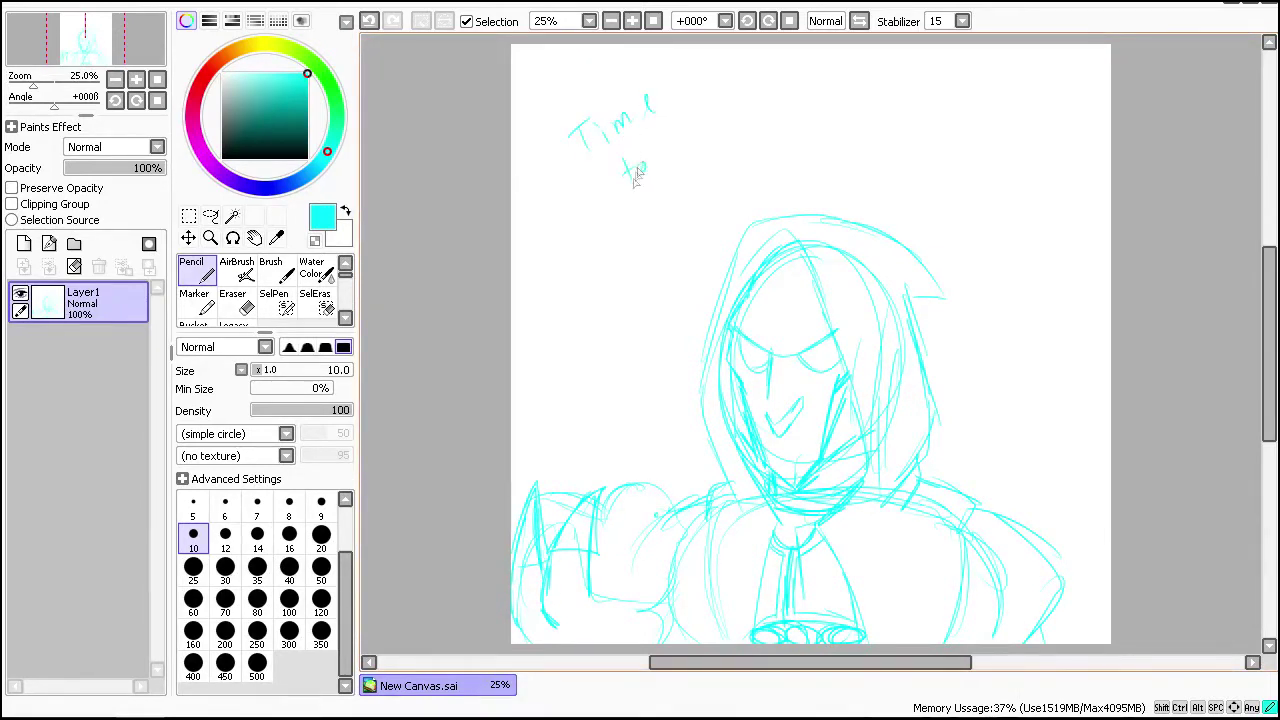
pyautogui.moveTo(610, 250); pyautogui.dragTo(686, 196)
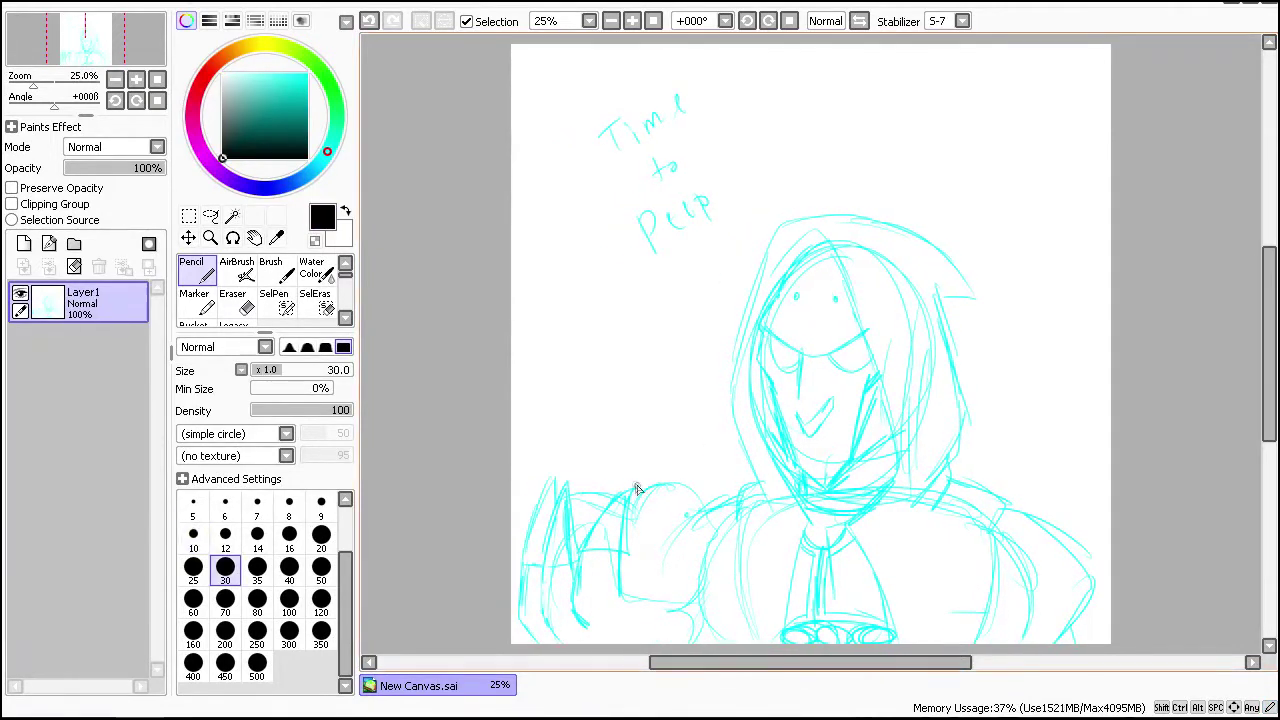
# Ink the bird and the clawed fingers in black with the size 30 Pencil
pyautogui.moveTo(634, 487)
pyautogui.mouseDown()
pyautogui.moveTo(578, 556)
pyautogui.moveTo(600, 636)
pyautogui.mouseUp()
pyautogui.moveTo(570, 470)
pyautogui.mouseDown()
pyautogui.moveTo(538, 568)
pyautogui.moveTo(562, 640)
pyautogui.moveTo(520, 568)
pyautogui.moveTo(545, 642)
pyautogui.mouseUp()
pyautogui.moveTo(625, 598)
pyautogui.mouseDown()
pyautogui.moveTo(700, 618)
pyautogui.moveTo(703, 640)
pyautogui.mouseUp()
pyautogui.moveTo(632, 522)
pyautogui.mouseDown()
pyautogui.moveTo(682, 477)
pyautogui.moveTo(706, 549)
pyautogui.moveTo(688, 622)
pyautogui.mouseUp()
# Ink the hood's outer sides and its front opening down to the chest in black
pyautogui.moveTo(863, 214)
pyautogui.mouseDown()
pyautogui.moveTo(773, 521)
pyautogui.moveTo(762, 500)
pyautogui.moveTo(738, 536)
pyautogui.moveTo(742, 482)
pyautogui.mouseUp()
pyautogui.moveTo(946, 352)
pyautogui.mouseDown()
pyautogui.moveTo(958, 468)
pyautogui.moveTo(912, 518)
pyautogui.mouseUp()
pyautogui.moveTo(786, 255)
pyautogui.mouseDown()
pyautogui.moveTo(848, 307)
pyautogui.moveTo(903, 452)
pyautogui.moveTo(865, 523)
pyautogui.moveTo(898, 697)
pyautogui.moveTo(858, 629)
pyautogui.moveTo(817, 637)
pyautogui.mouseUp()
# Ink the row of three rounded shapes at the lower end of the cloak's opening
pyautogui.moveTo(818, 634); pyautogui.dragTo(781, 643)
pyautogui.moveTo(882, 629); pyautogui.dragTo(887, 643)
pyautogui.moveTo(853, 630); pyautogui.dragTo(855, 645)
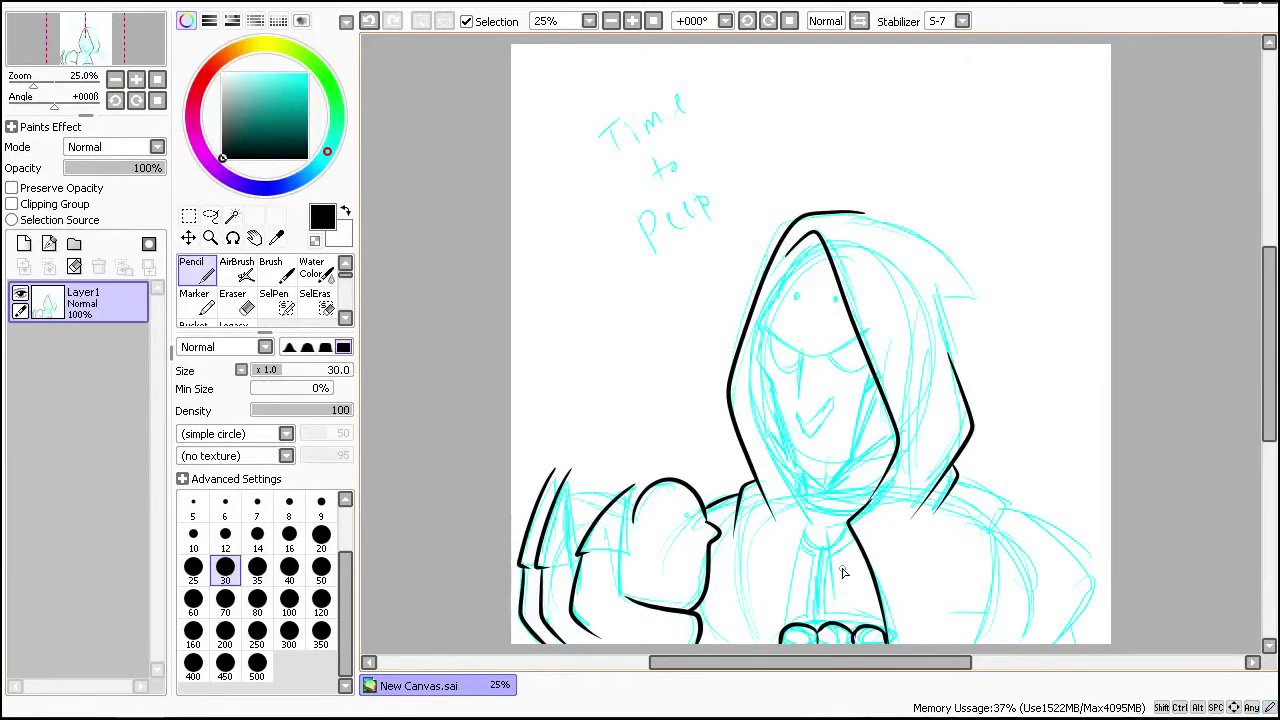
# Ink the hood's inner edge and the mask's cheek and pointed chin
pyautogui.moveTo(826, 245)
pyautogui.mouseDown()
pyautogui.moveTo(770, 303)
pyautogui.moveTo(758, 367)
pyautogui.moveTo(811, 484)
pyautogui.moveTo(858, 460)
pyautogui.mouseUp()
pyautogui.moveTo(772, 322)
pyautogui.mouseDown()
pyautogui.moveTo(765, 450)
pyautogui.moveTo(797, 506)
pyautogui.mouseUp()
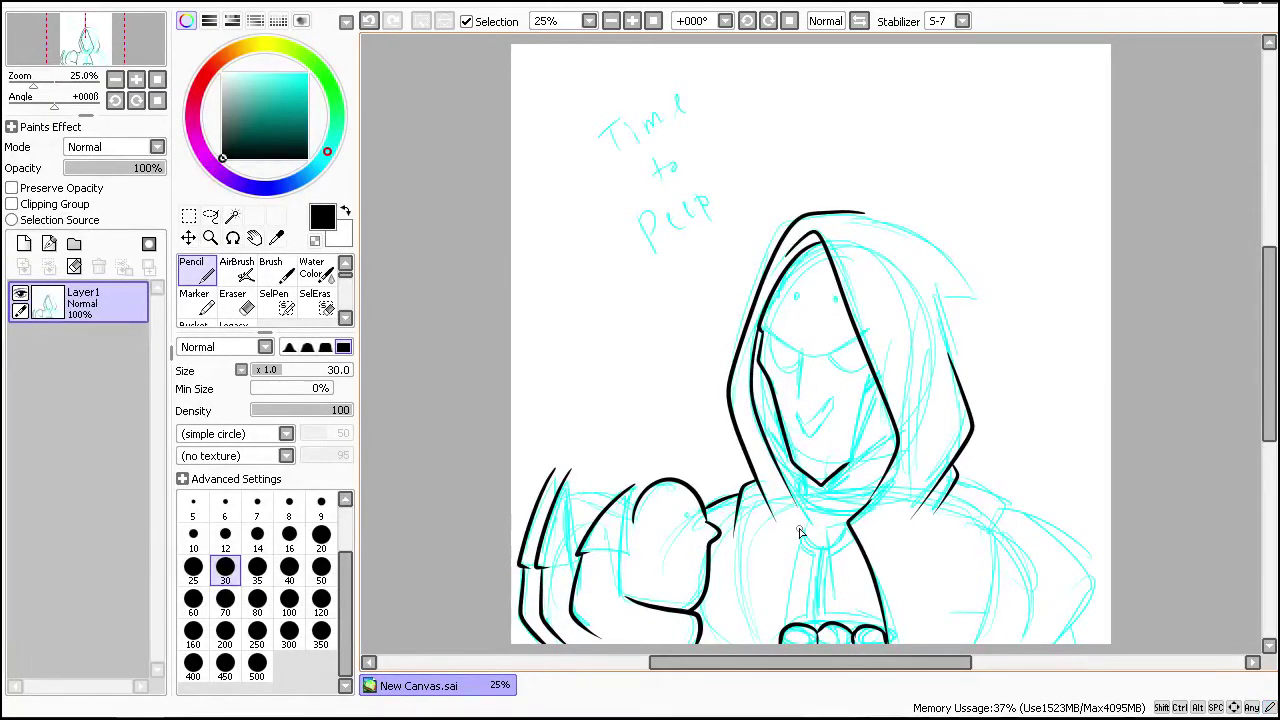
# Ink the bird's back and complete the pointed claw tips behind it
pyautogui.moveTo(636, 484)
pyautogui.mouseDown()
pyautogui.moveTo(620, 560)
pyautogui.moveTo(640, 606)
pyautogui.mouseUp()
pyautogui.moveTo(576, 548); pyautogui.dragTo(562, 476)
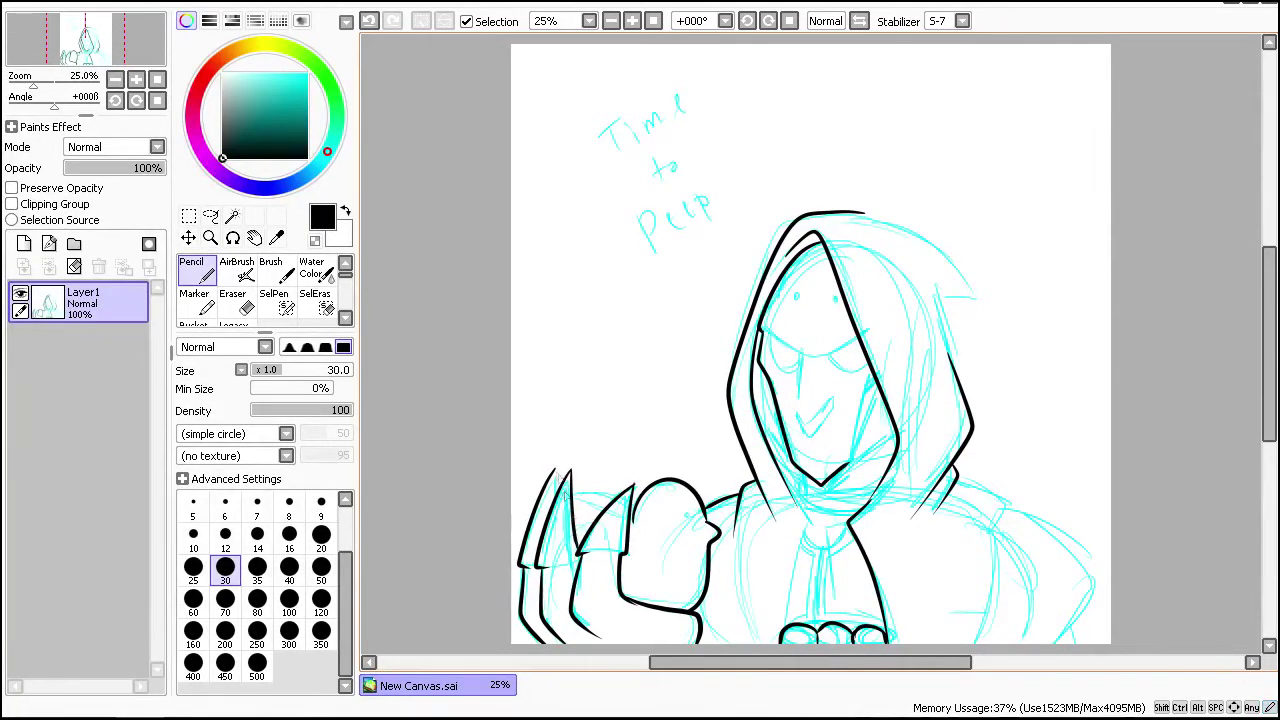
pyautogui.moveTo(605, 512); pyautogui.dragTo(573, 505)
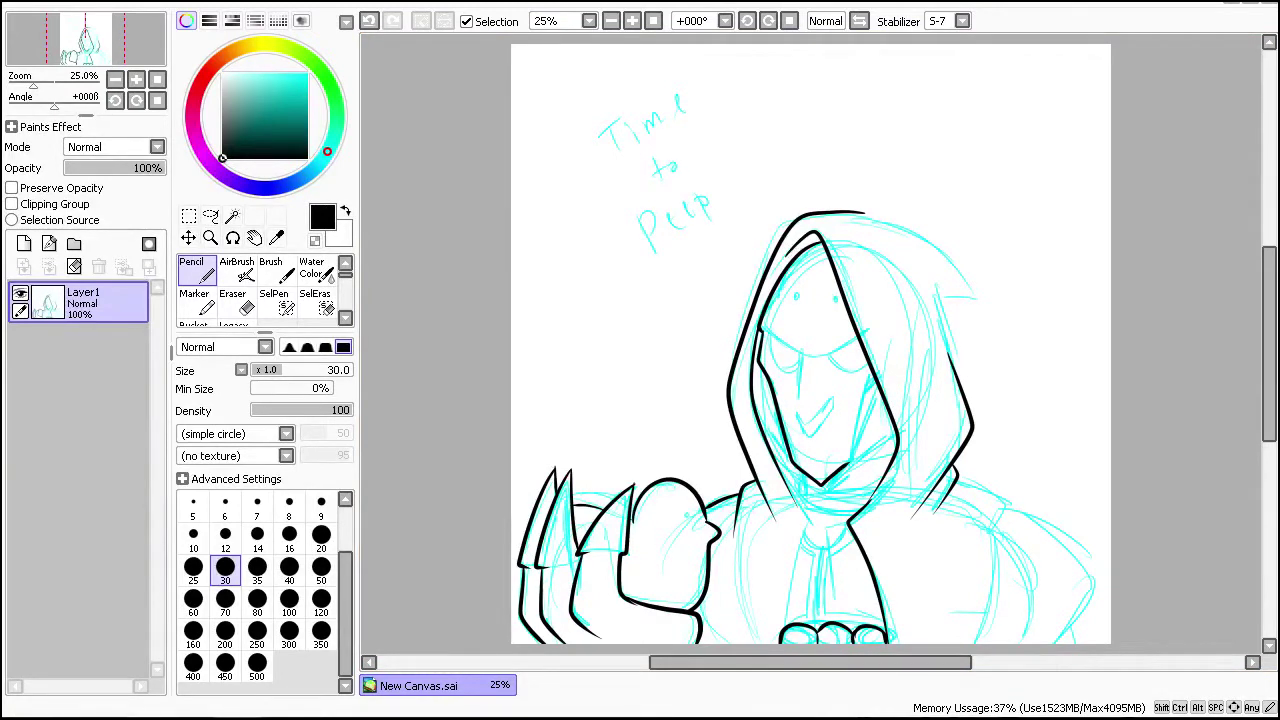
# Set the Pencil size to 20 and ink the neck line and the mask's side panels
pyautogui.click(321, 538)
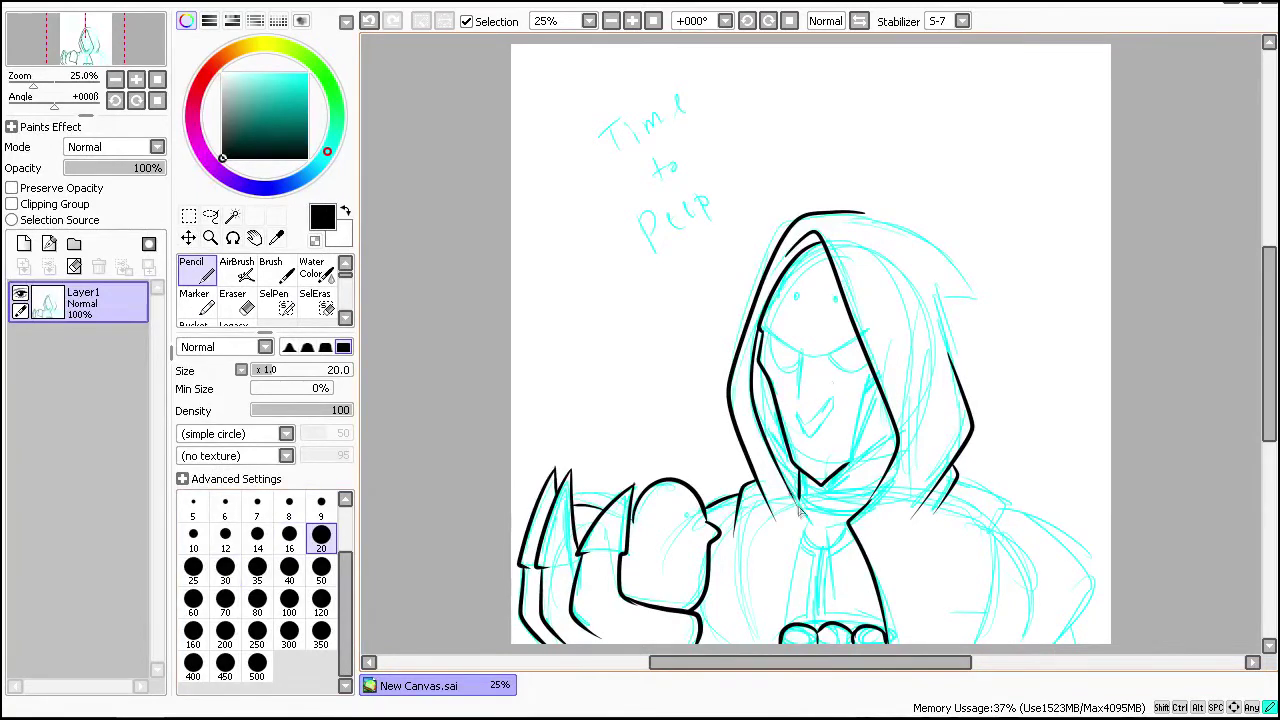
pyautogui.moveTo(806, 494)
pyautogui.mouseDown()
pyautogui.moveTo(800, 560)
pyautogui.moveTo(826, 557)
pyautogui.moveTo(814, 452)
pyautogui.moveTo(798, 500)
pyautogui.moveTo(868, 509)
pyautogui.mouseUp()
pyautogui.moveTo(765, 374); pyautogui.dragTo(793, 462)
pyautogui.moveTo(867, 384); pyautogui.dragTo(855, 445)
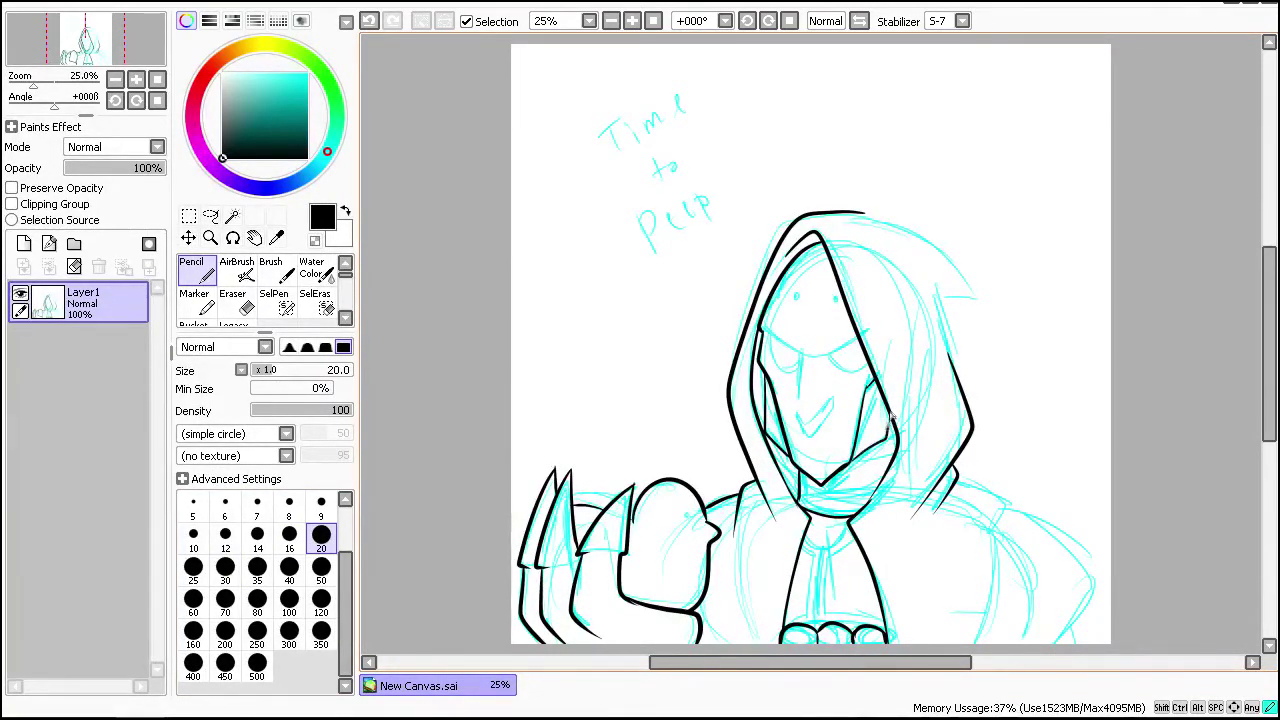
# Ink the collar and straps on the chest and the outline of the cloak's shoulder
pyautogui.moveTo(852, 530)
pyautogui.mouseDown()
pyautogui.moveTo(826, 661)
pyautogui.moveTo(824, 548)
pyautogui.moveTo(822, 632)
pyautogui.mouseUp()
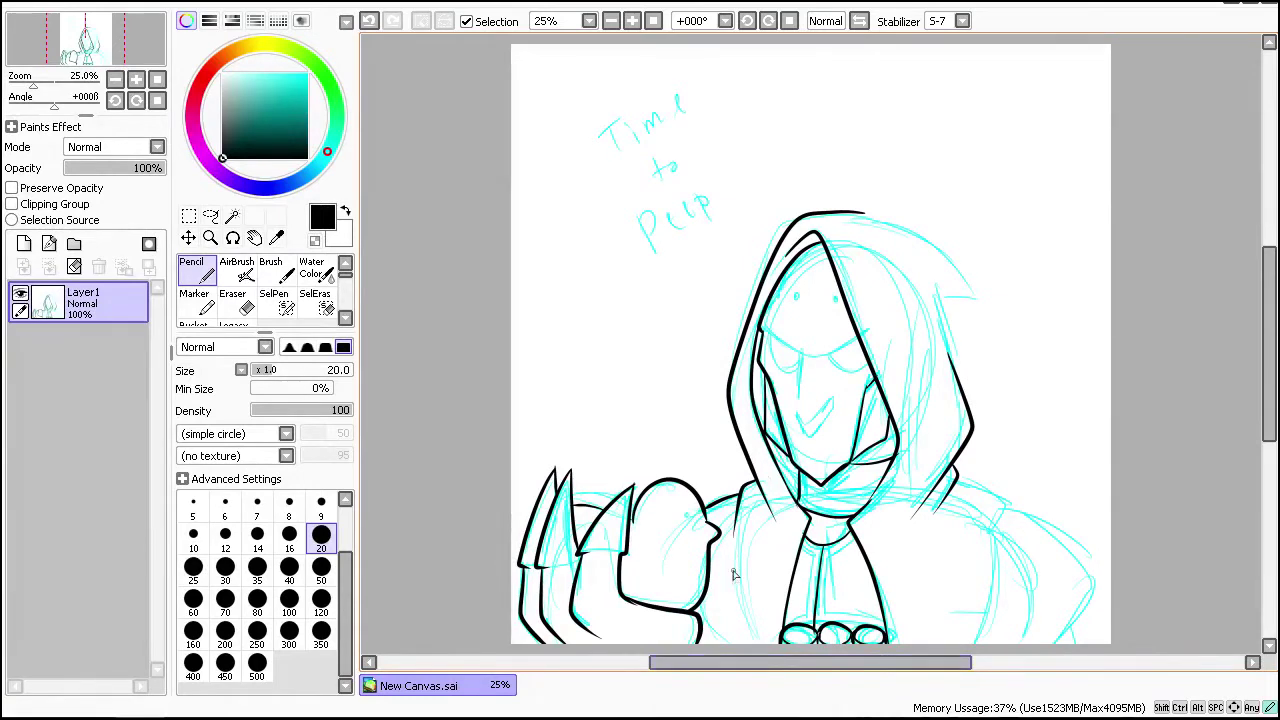
pyautogui.moveTo(992, 488)
pyautogui.mouseDown()
pyautogui.moveTo(995, 576)
pyautogui.moveTo(1104, 572)
pyautogui.moveTo(1077, 628)
pyautogui.mouseUp()
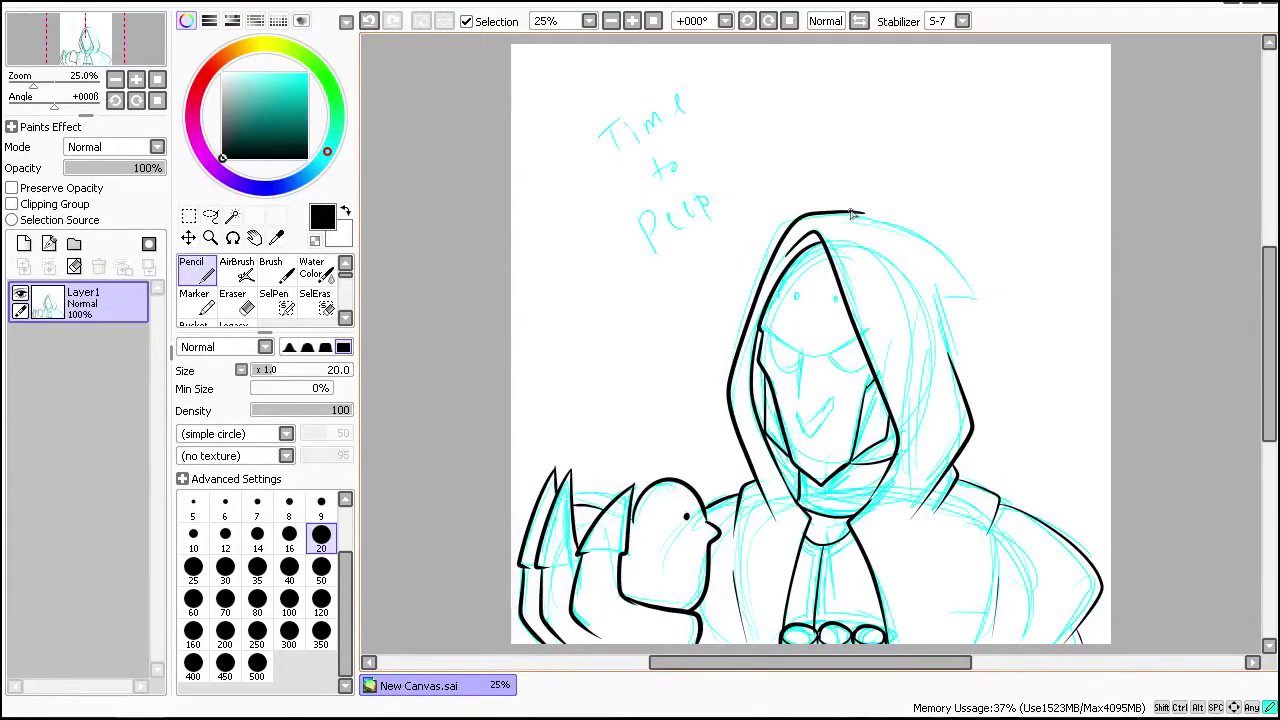
# Ink the mask's brow, eyes and nose mark, and the back of the hood with its pointed tip
pyautogui.moveTo(852, 212); pyautogui.dragTo(975, 298)
pyautogui.hotkey('ctrl', 'z')
pyautogui.moveTo(761, 327)
pyautogui.mouseDown()
pyautogui.moveTo(856, 333)
pyautogui.moveTo(866, 346)
pyautogui.mouseUp()
pyautogui.moveTo(773, 370); pyautogui.dragTo(808, 352)
pyautogui.moveTo(852, 212)
pyautogui.mouseDown()
pyautogui.moveTo(977, 309)
pyautogui.moveTo(940, 297)
pyautogui.moveTo(964, 424)
pyautogui.mouseUp()
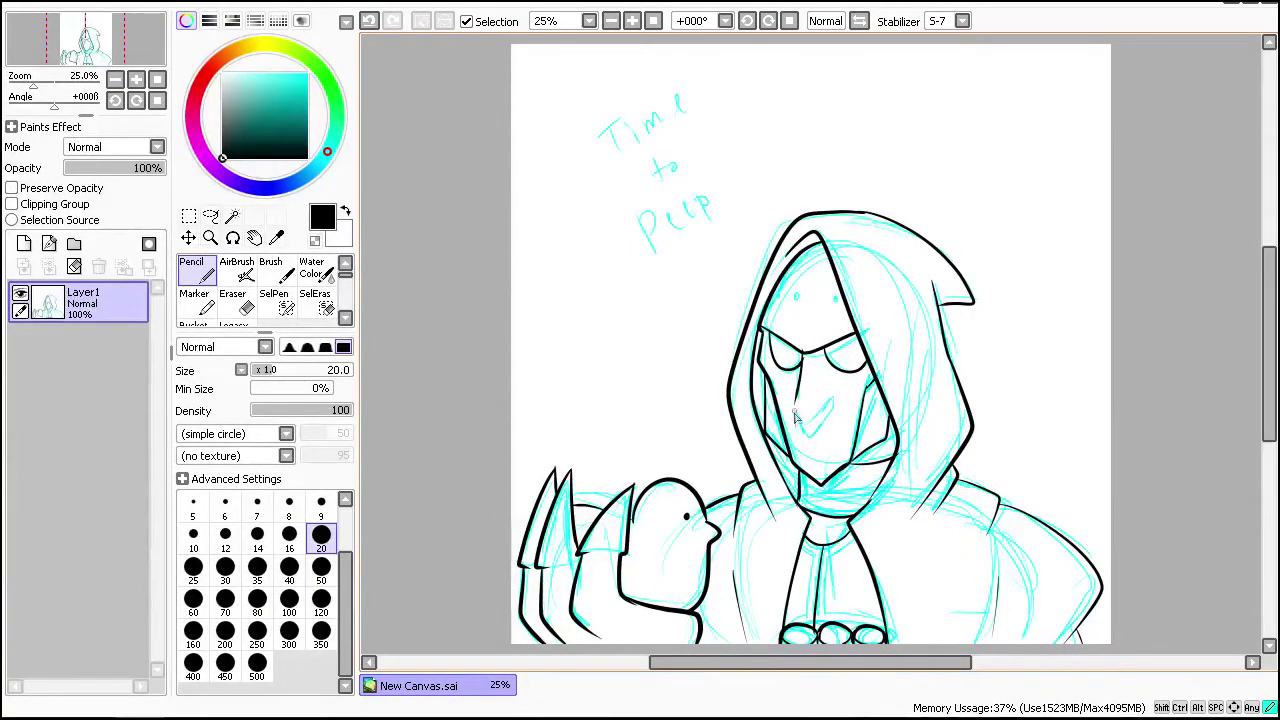
pyautogui.moveTo(796, 418)
pyautogui.mouseDown()
pyautogui.moveTo(816, 436)
pyautogui.moveTo(838, 412)
pyautogui.mouseUp()
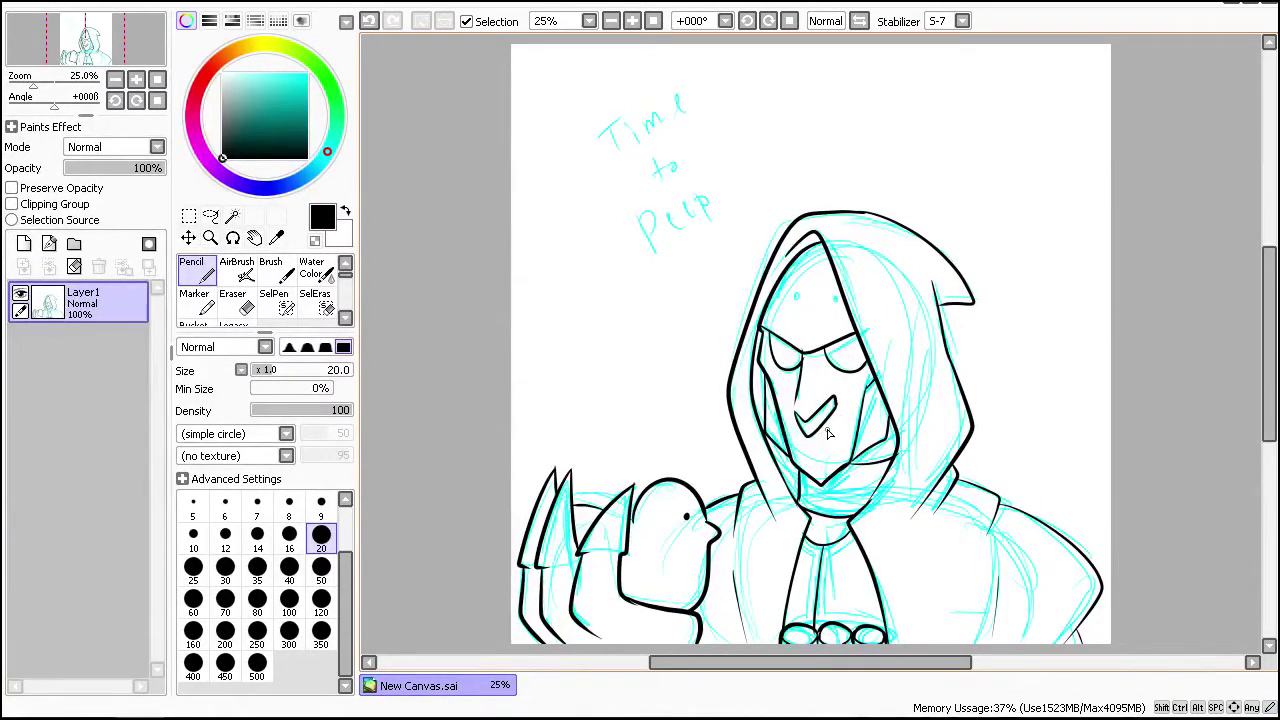
# Ink two small round holes on the mask's forehead and the base lines of the claws
pyautogui.moveTo(834, 293); pyautogui.dragTo(832, 294)
pyautogui.hotkey('ctrl', 'z')
pyautogui.moveTo(540, 568); pyautogui.dragTo(585, 561)
# Clean up the claw tips and the bird's outline with alternating white and black strokes
pyautogui.press('x')
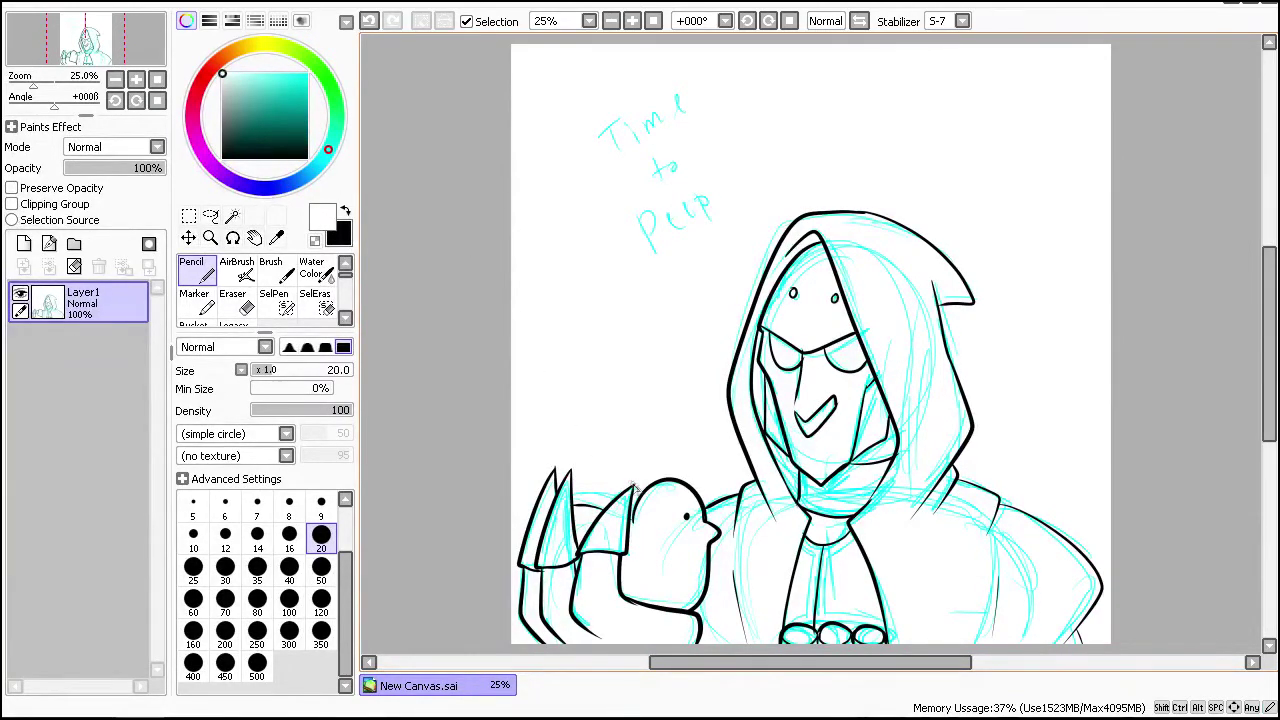
pyautogui.press('x')
pyautogui.moveTo(633, 518); pyautogui.dragTo(633, 527)
pyautogui.press('x')
pyautogui.moveTo(549, 466); pyautogui.dragTo(563, 471)
pyautogui.press('x')
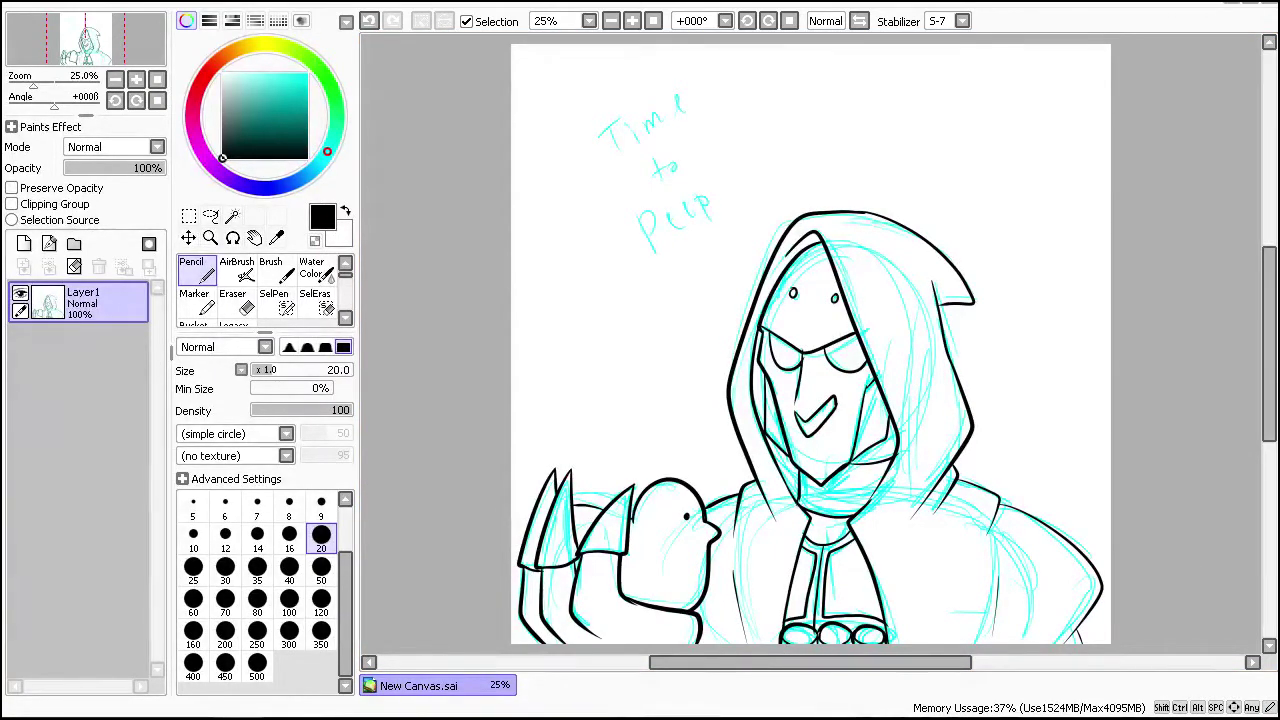
# Set the Pencil size to 14 and add thin inner contour lines to the mask's side panels
pyautogui.click(257, 535)
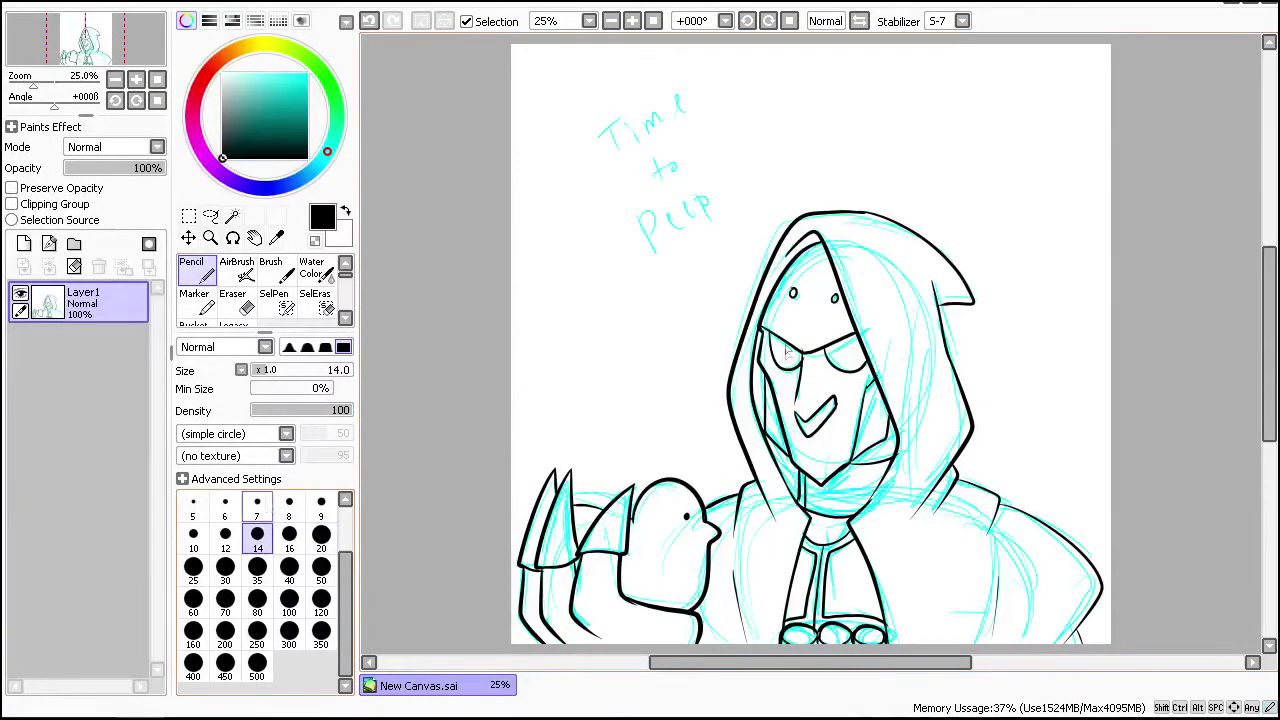
pyautogui.moveTo(771, 430); pyautogui.dragTo(789, 451)
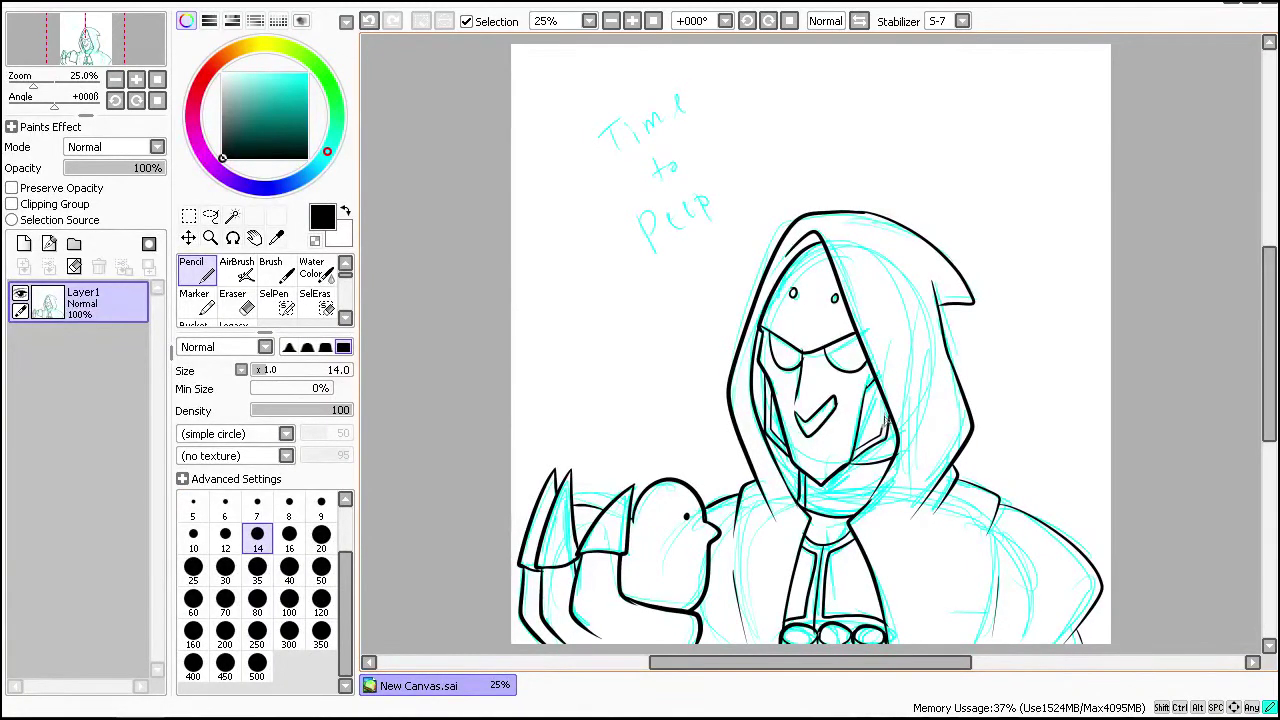
pyautogui.moveTo(884, 420); pyautogui.dragTo(888, 432)
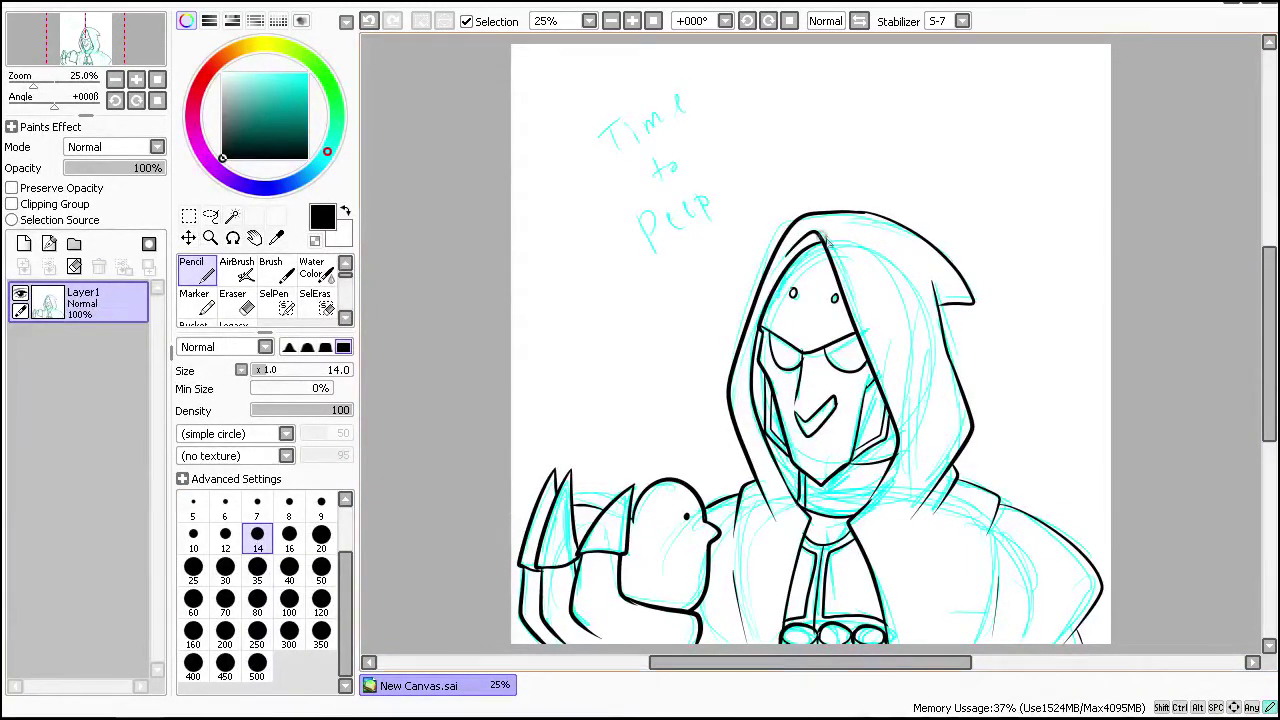
# Draw thin trim lines along the hood's opening and cloak's front edges, plus inner lines on the clawed fingers
pyautogui.moveTo(822, 236)
pyautogui.mouseDown()
pyautogui.moveTo(912, 440)
pyautogui.moveTo(866, 535)
pyautogui.moveTo(902, 655)
pyautogui.mouseUp()
pyautogui.moveTo(779, 287)
pyautogui.mouseDown()
pyautogui.moveTo(748, 410)
pyautogui.moveTo(799, 588)
pyautogui.mouseUp()
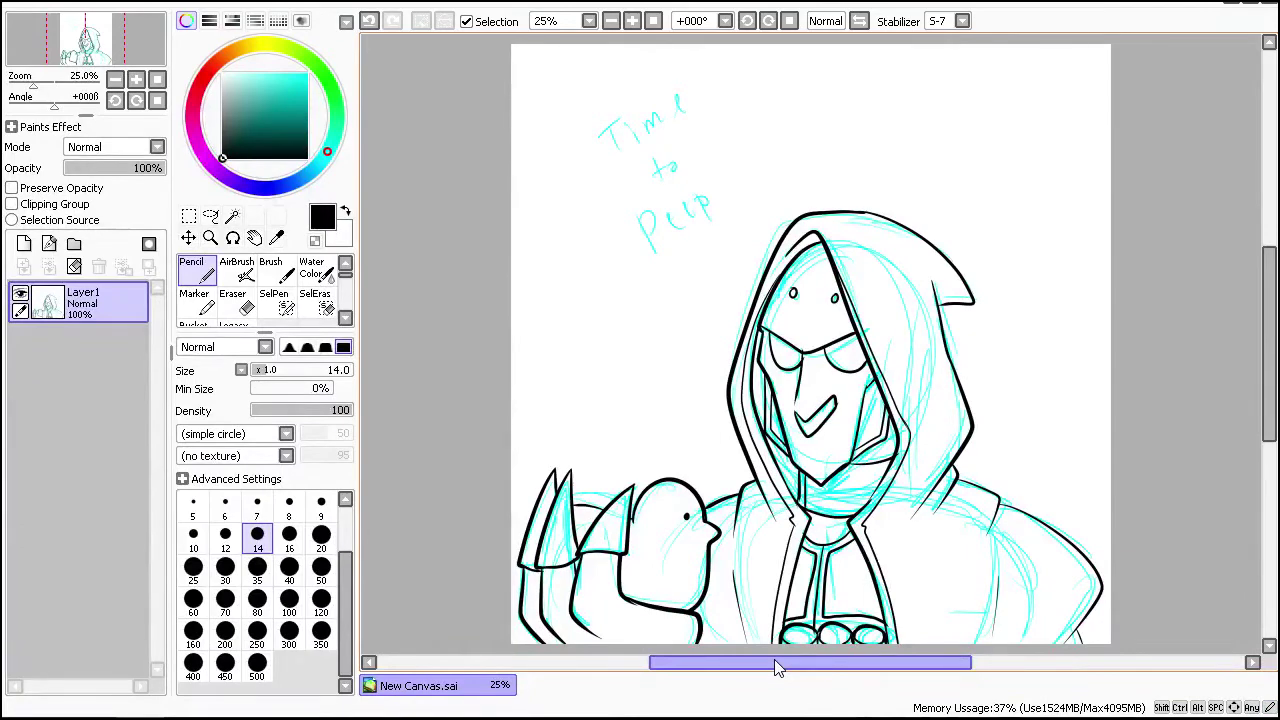
pyautogui.moveTo(577, 613); pyautogui.dragTo(600, 638)
pyautogui.moveTo(546, 568); pyautogui.dragTo(568, 643)
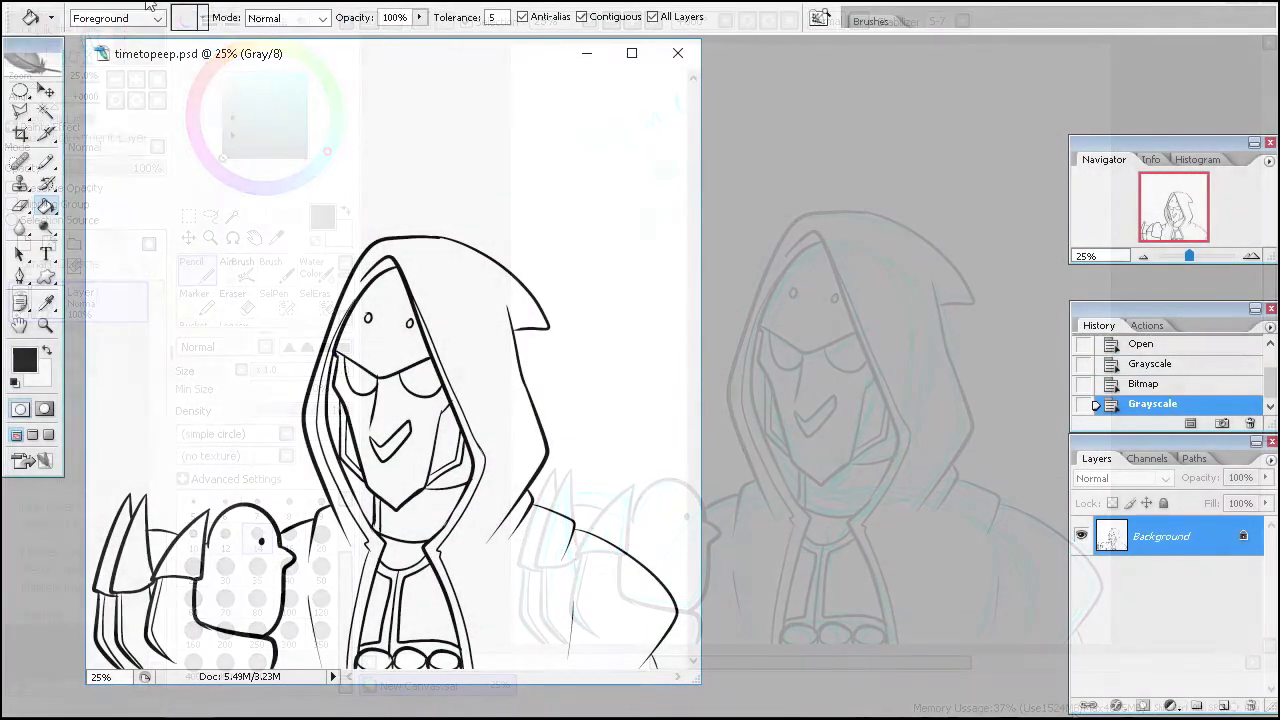
# In Photoshop, convert the grayscale timetopeep.psd image to RGB Color mode
pyautogui.click(100, 10)
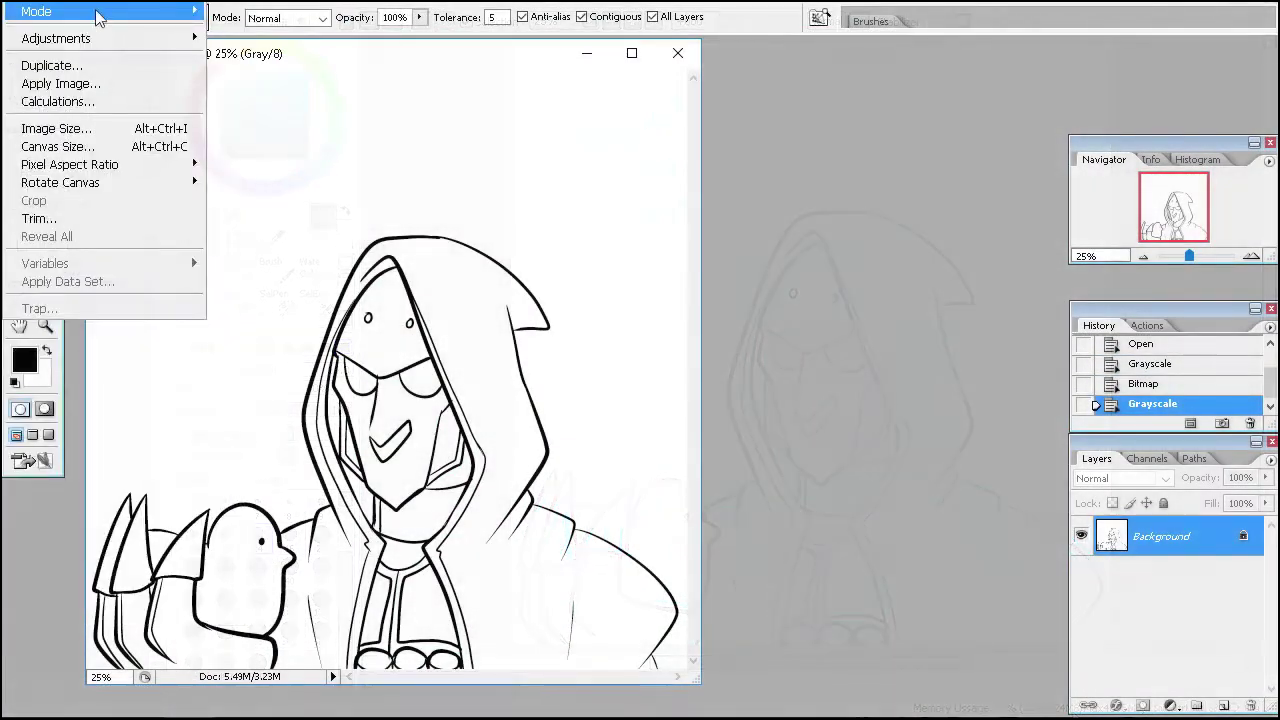
pyautogui.click(249, 77)
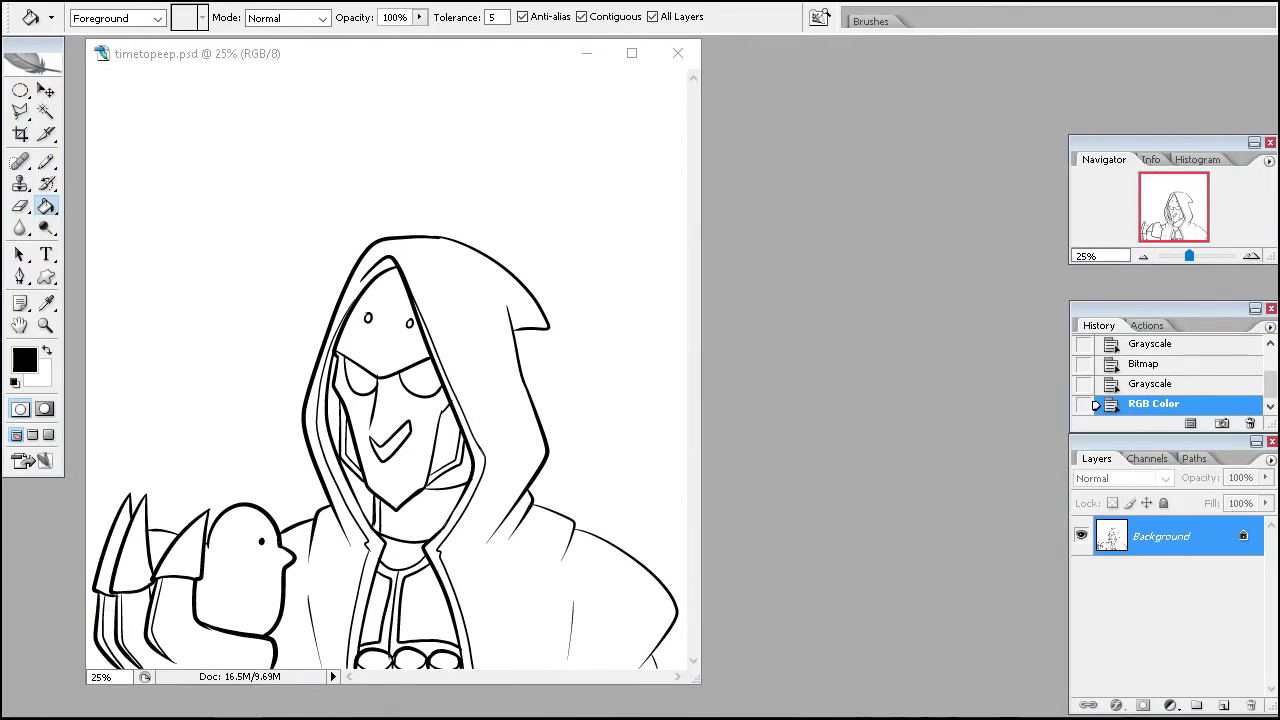
# Fill the hood and cloak with black using the Paint Bucket
pyautogui.click(434, 277)
pyautogui.click(574, 249)
pyautogui.hotkey('ctrl', 'z')
pyautogui.click(469, 363)
# Fill the mask's two eyes, the forehead holes and the nose mark with black
pyautogui.click(418, 374)
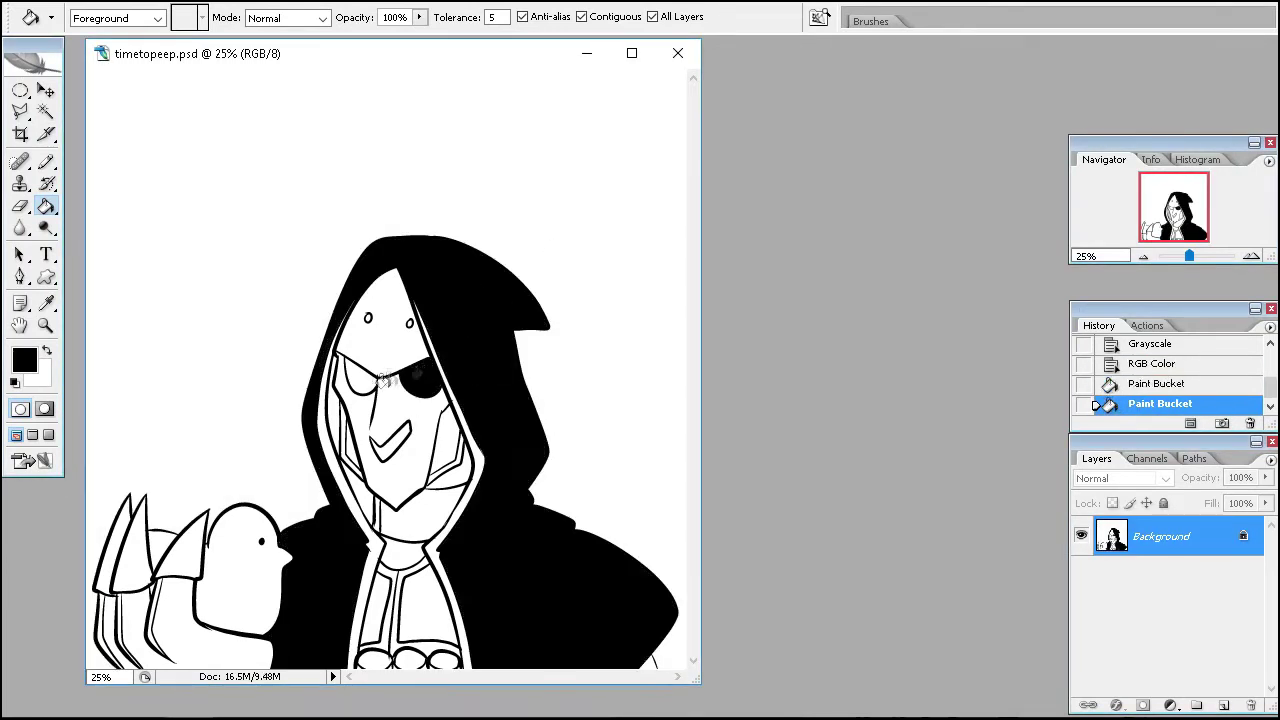
pyautogui.click(362, 382)
pyautogui.click(368, 318)
pyautogui.click(409, 323)
pyautogui.click(387, 447)
# Fill the gaps and side panels around the mask's cheeks with black
pyautogui.click(351, 440)
pyautogui.click(334, 412)
pyautogui.click(446, 448)
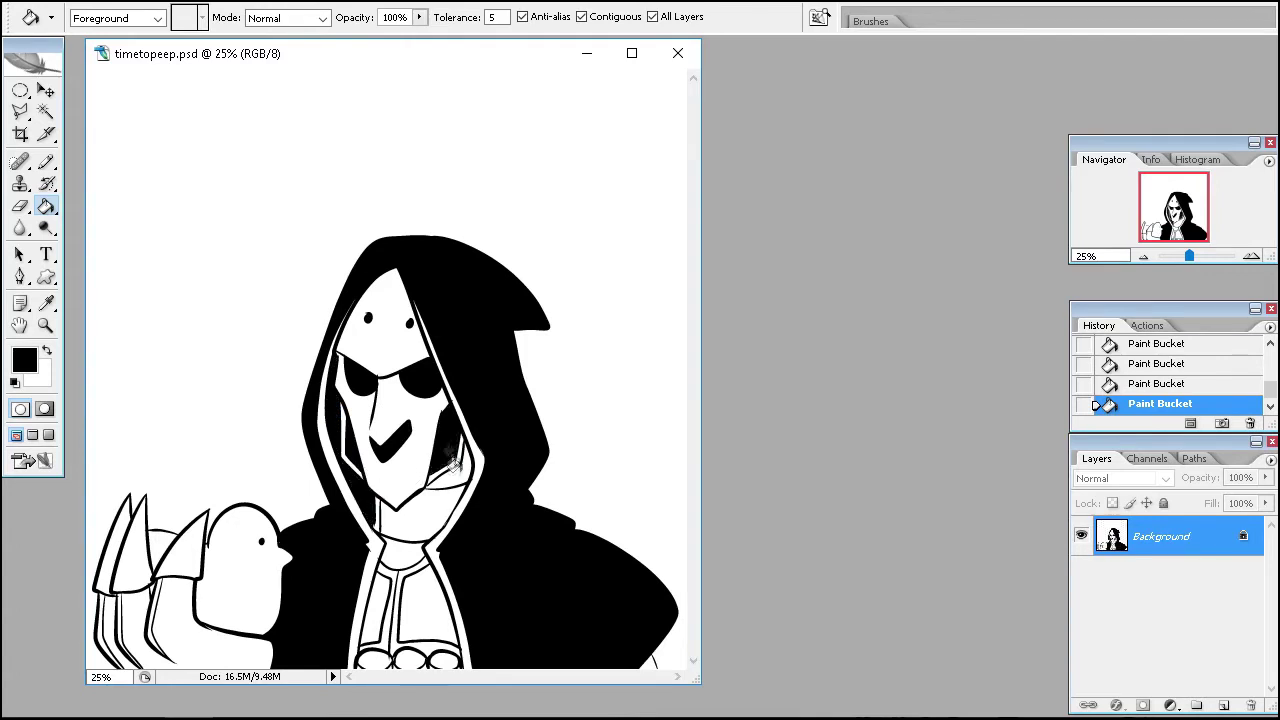
pyautogui.click(454, 476)
# Fill the neck, collar and chest panels with black
pyautogui.click(431, 507)
pyautogui.click(405, 552)
pyautogui.click(418, 589)
pyautogui.click(376, 606)
# Try to fill the hand below the bird and its fingers with black
pyautogui.click(201, 641)
pyautogui.click(133, 629)
pyautogui.click(108, 636)
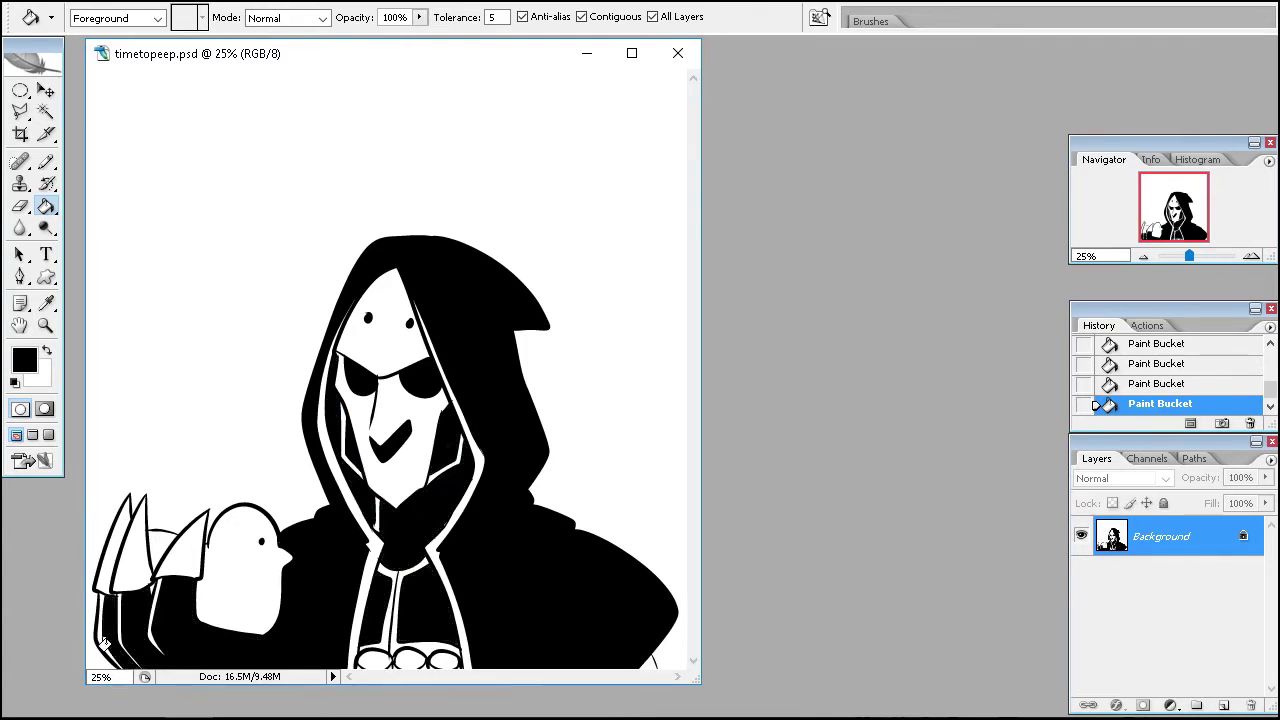
# Zoom in on the bird and step the history back to before the hand below it was filled
pyautogui.click(45, 325)
pyautogui.click(344, 640)
pyautogui.click(360, 530)
pyautogui.click(1158, 384)
pyautogui.click(1158, 364)
# Try a Pencil stroke along the line beneath the bird, and step back to before it
pyautogui.click(46, 162)
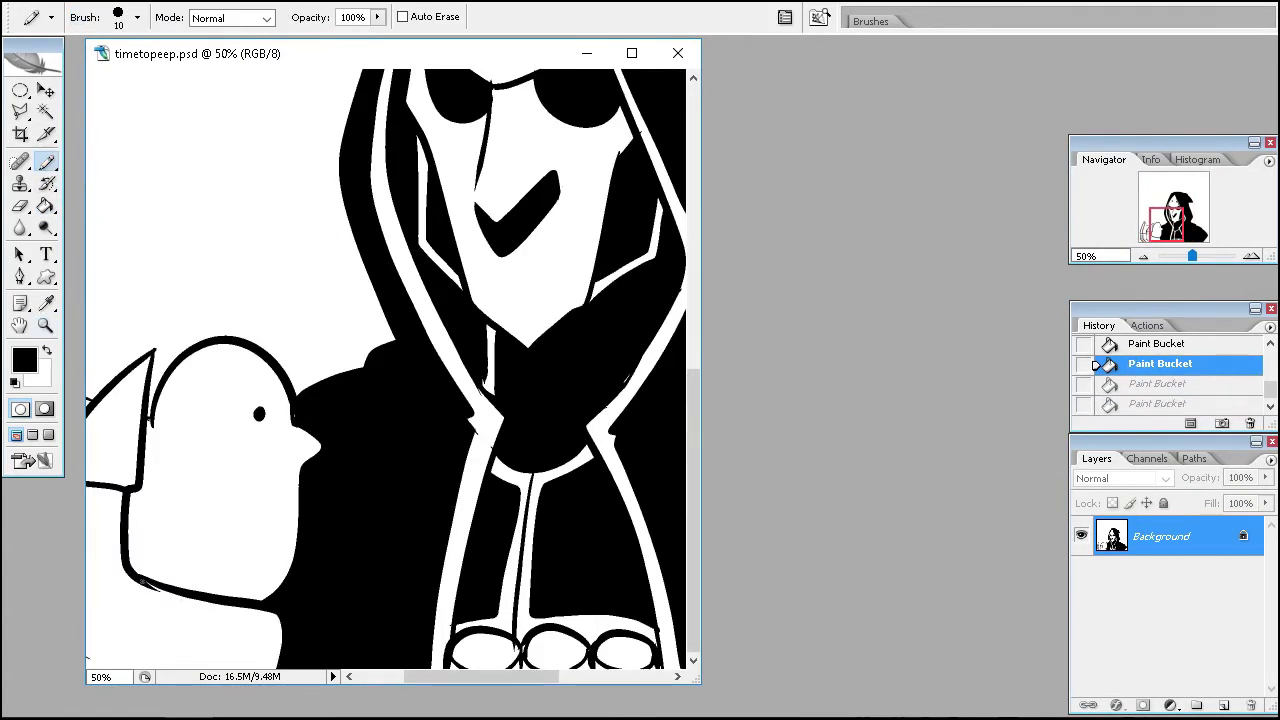
pyautogui.moveTo(192, 603); pyautogui.dragTo(220, 608)
pyautogui.click(1158, 384)
# Draw a black Pencil line inside the hand's edge beneath the bird, leaving a thin white rim
pyautogui.click(45, 325)
pyautogui.click(180, 597)
pyautogui.click(434, 596)
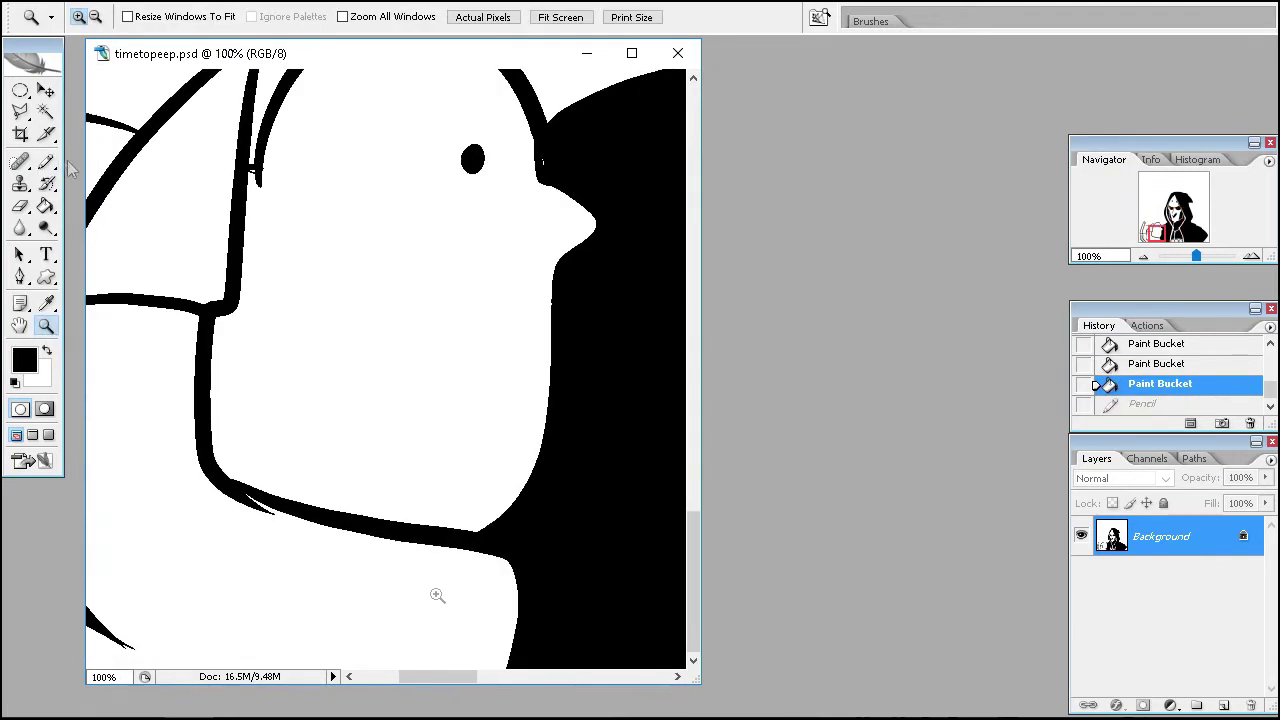
pyautogui.click(46, 162)
pyautogui.moveTo(244, 493)
pyautogui.mouseDown()
pyautogui.moveTo(275, 519)
pyautogui.moveTo(482, 580)
pyautogui.moveTo(489, 672)
pyautogui.mouseUp()
pyautogui.click(1174, 385)
# Fill the hand beneath the bird with black and tidy its white rim with black Pencil strokes
pyautogui.press('g')
pyautogui.click(206, 600)
pyautogui.press('b')
pyautogui.moveTo(262, 510)
pyautogui.mouseDown()
pyautogui.moveTo(487, 581)
pyautogui.moveTo(326, 529)
pyautogui.mouseUp()
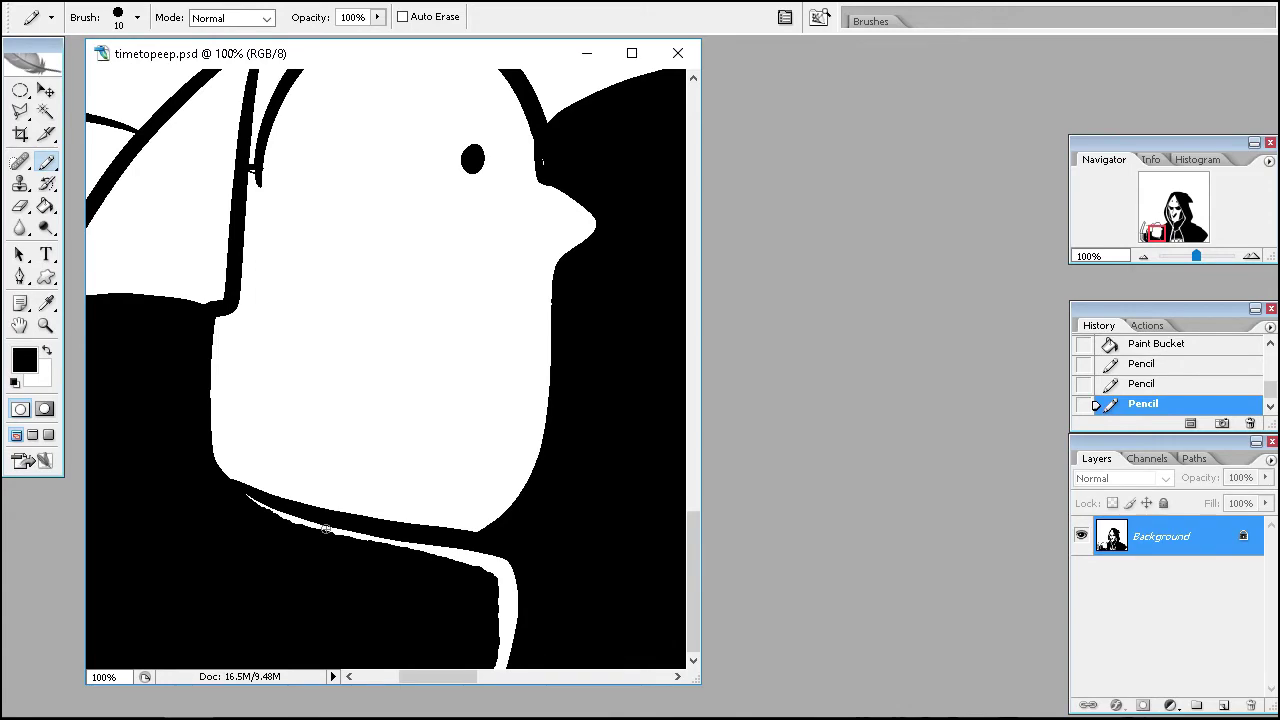
# Fill the remaining white finger area beside the bird with black
pyautogui.press('x')
pyautogui.hotkey('ctrl', '-')
pyautogui.hotkey('ctrl', '-')
pyautogui.hotkey('ctrl', '-')
pyautogui.hotkey('ctrl', '-')
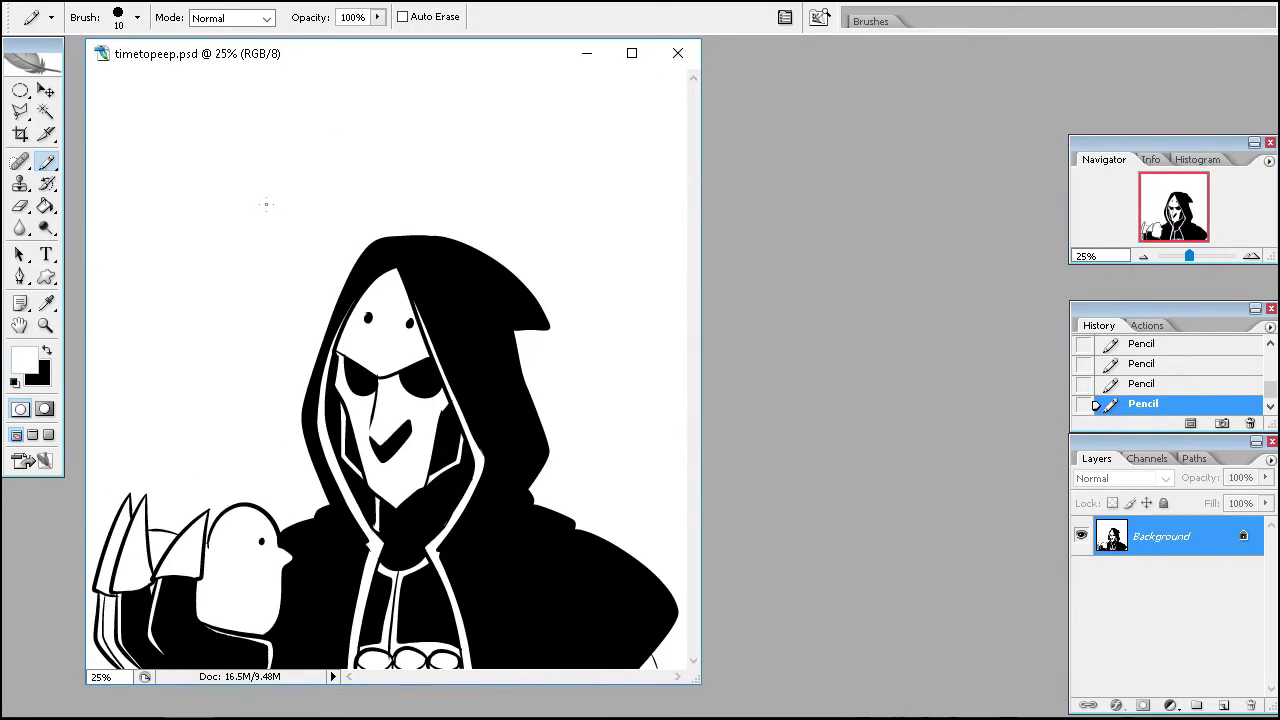
pyautogui.click(47, 350)
pyautogui.click(46, 205)
pyautogui.click(163, 550)
# Clean up the outlines around the chest ovals and the coat trim with small white Pencil touches
pyautogui.click(46, 325)
pyautogui.click(400, 634)
pyautogui.click(400, 634)
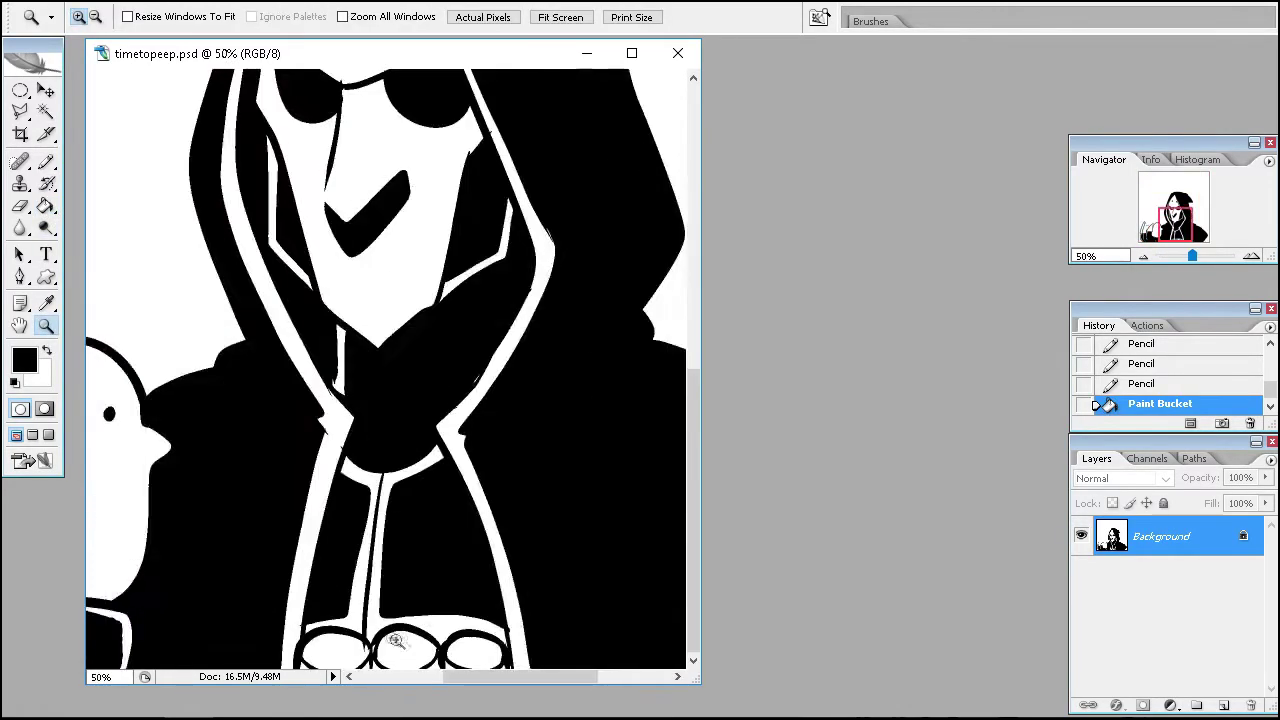
pyautogui.click(400, 634)
pyautogui.press('x')
pyautogui.press('b')
pyautogui.click(348, 639)
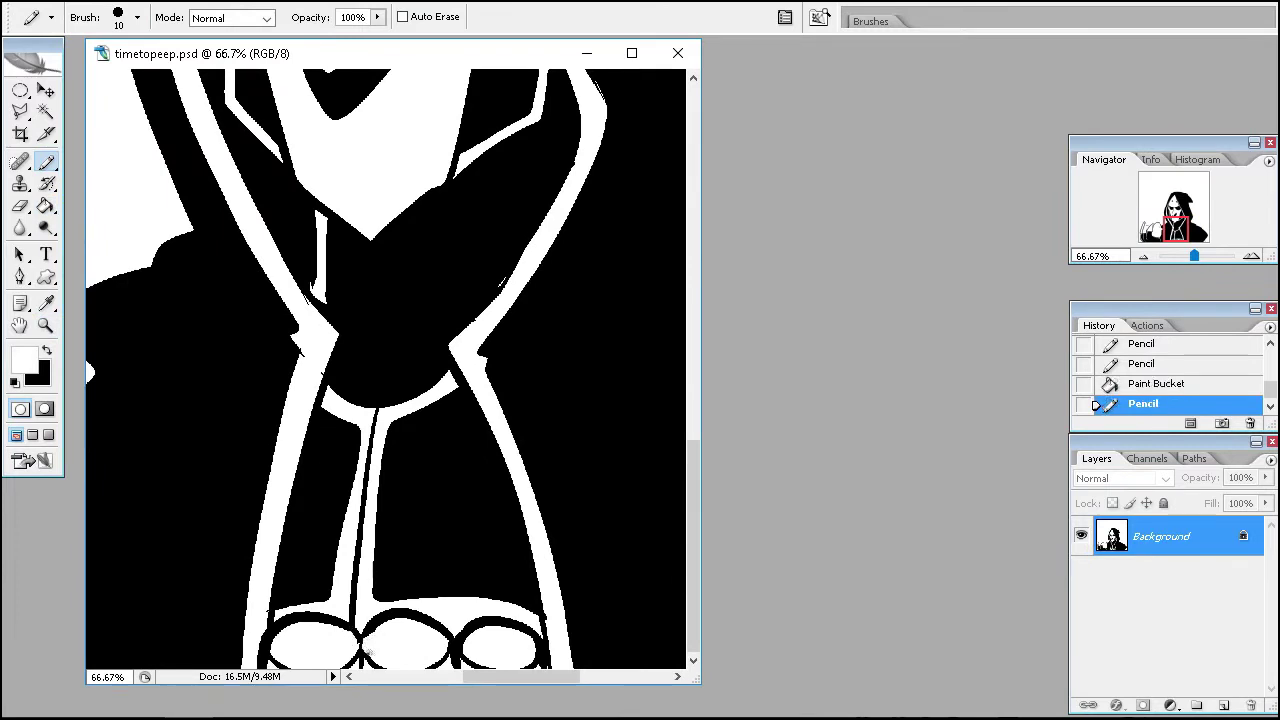
pyautogui.moveTo(369, 652); pyautogui.dragTo(376, 635)
pyautogui.click(438, 638)
pyautogui.click(472, 640)
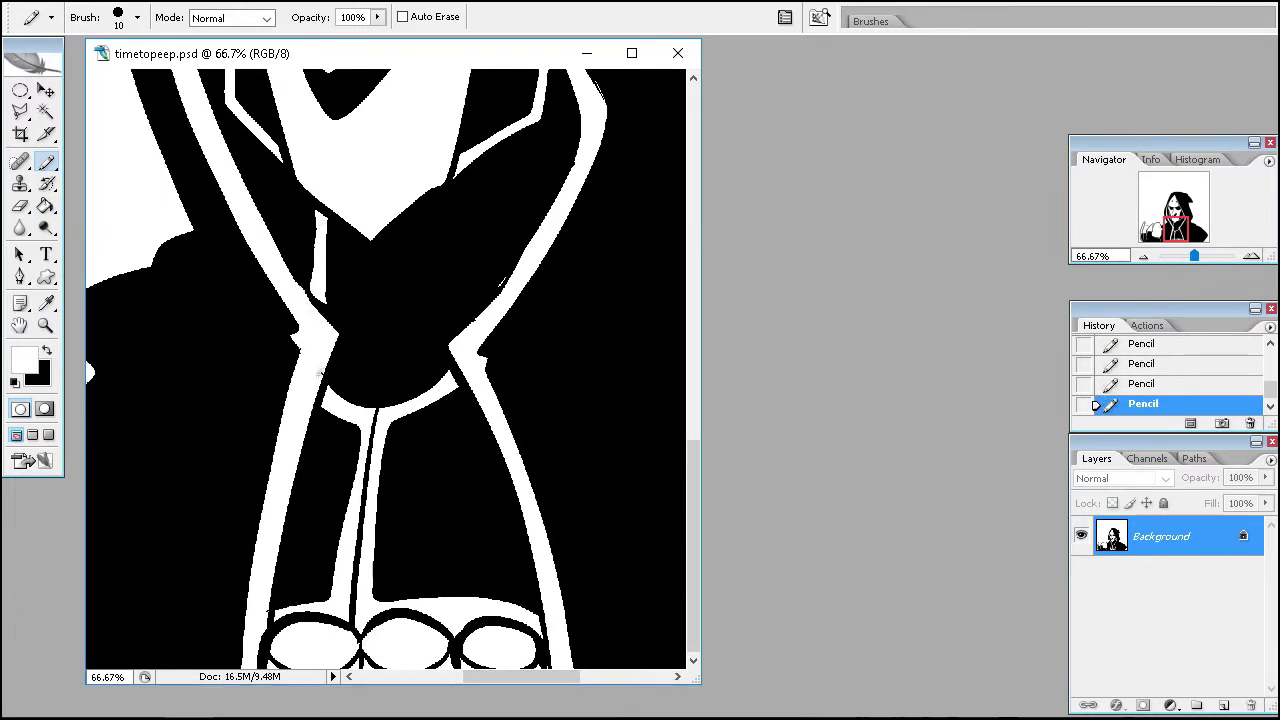
pyautogui.press('x')
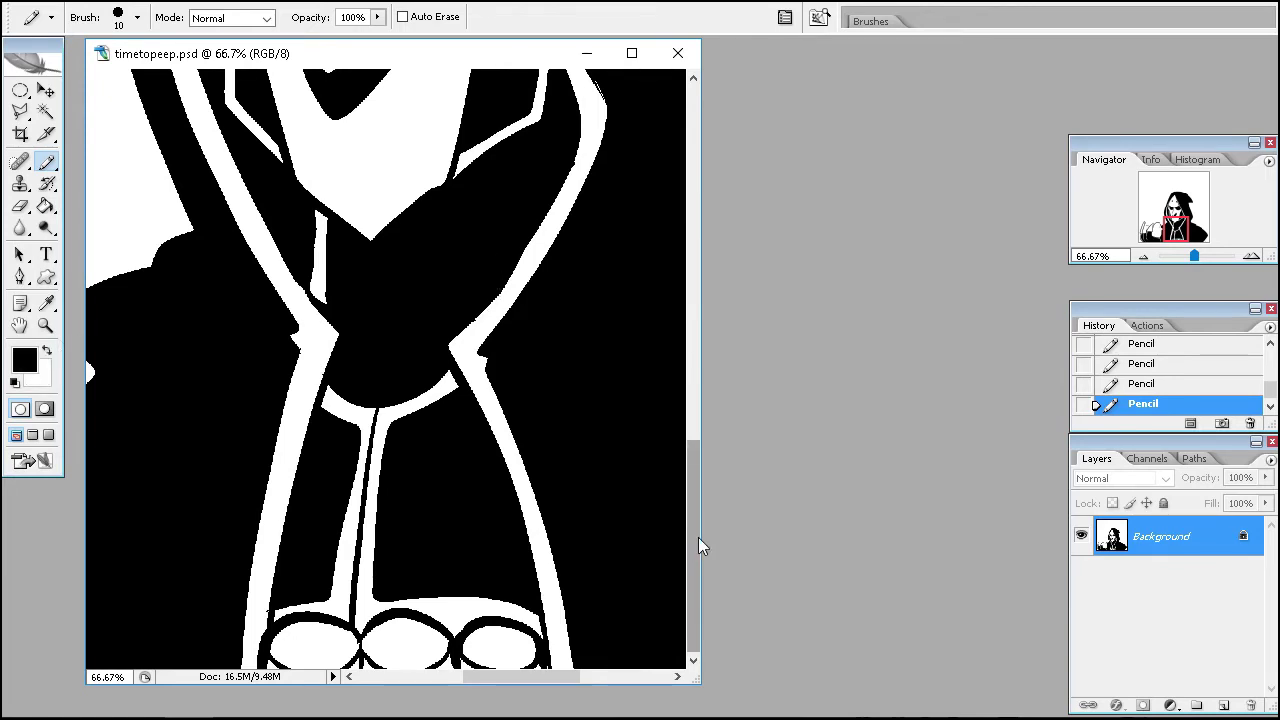
# Select a speech-bubble shape beside the hood: an ellipse with a pointed tail added toward the mask
pyautogui.hotkey('ctrl', '-')
pyautogui.hotkey('ctrl', '-')
pyautogui.hotkey('ctrl', '-')
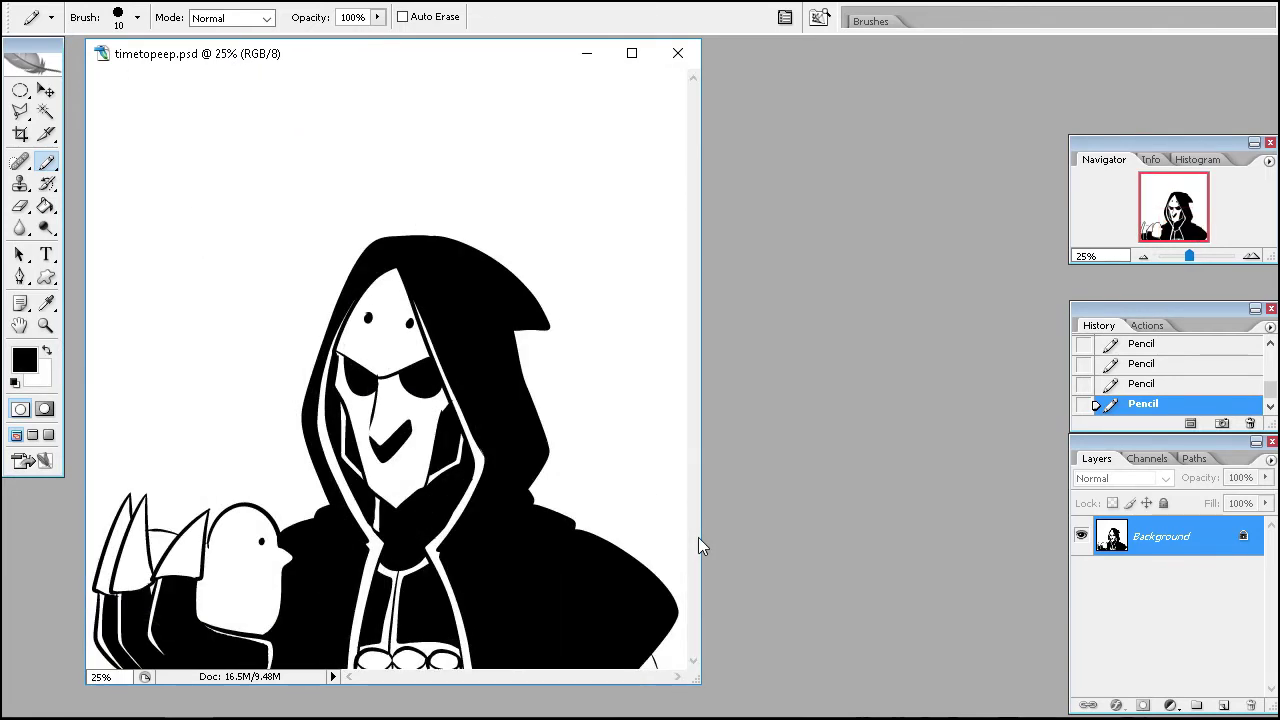
pyautogui.press('m')
pyautogui.moveTo(110, 145); pyautogui.dragTo(312, 296)
pyautogui.press('l')
pyautogui.keyDown('shift'); pyautogui.click(222, 274); pyautogui.keyUp('shift')
pyautogui.click(290, 347)
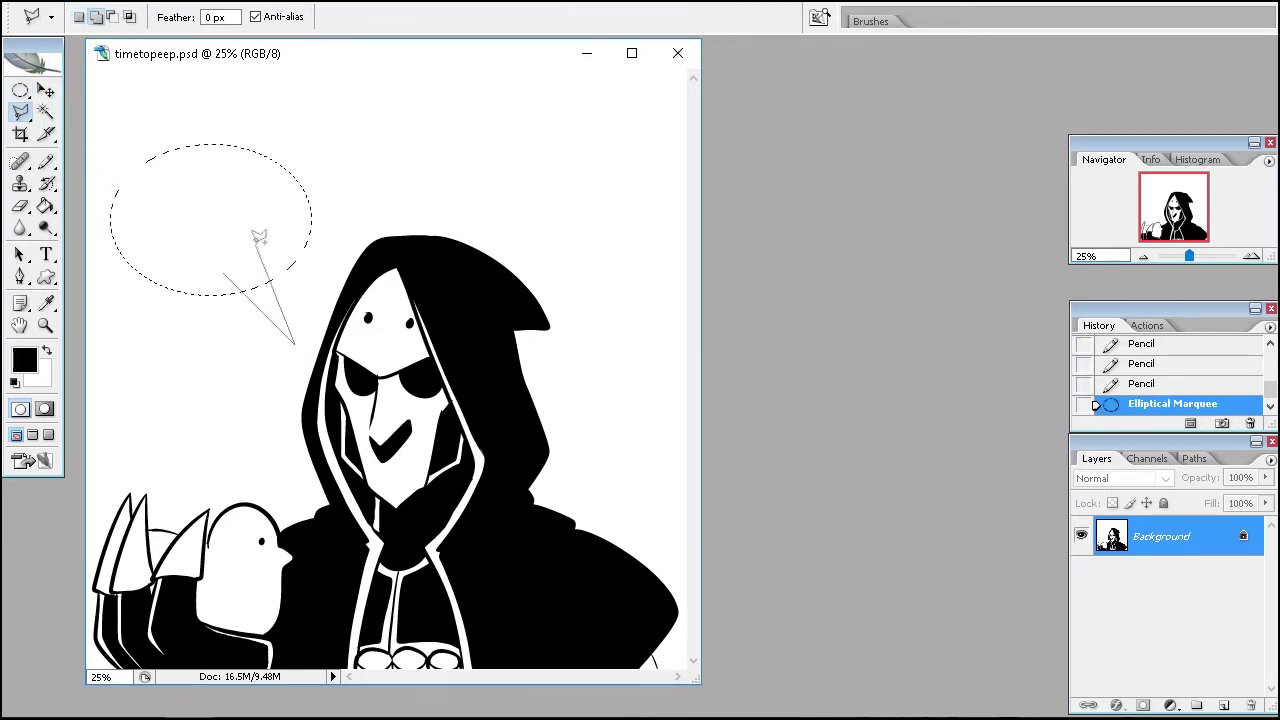
pyautogui.doubleClick(258, 234)
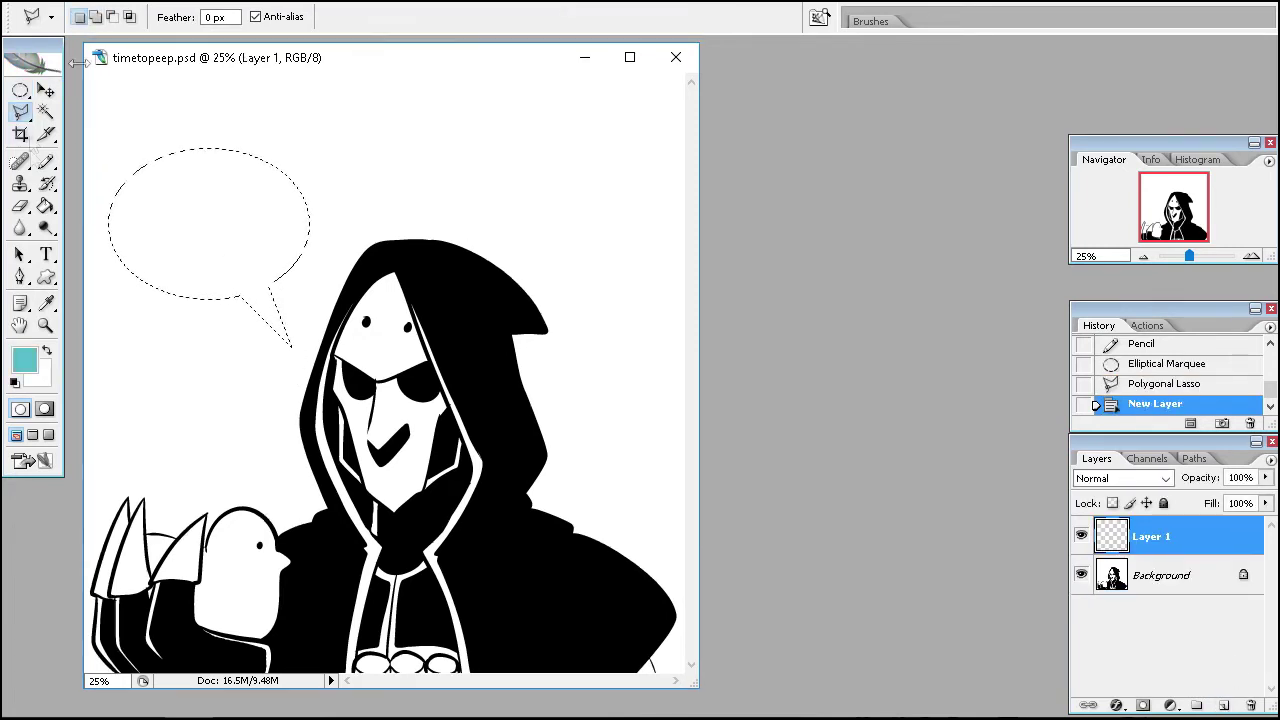
# Fill the speech-bubble selection on a new layer with teal #56bbca and deselect it
pyautogui.click(46, 206)
pyautogui.click(208, 224)
pyautogui.click(184, 2)
pyautogui.click(100, 29)
# Choose a pale light blue and fill the background around the figure and speech bubble
pyautogui.click(25, 360)
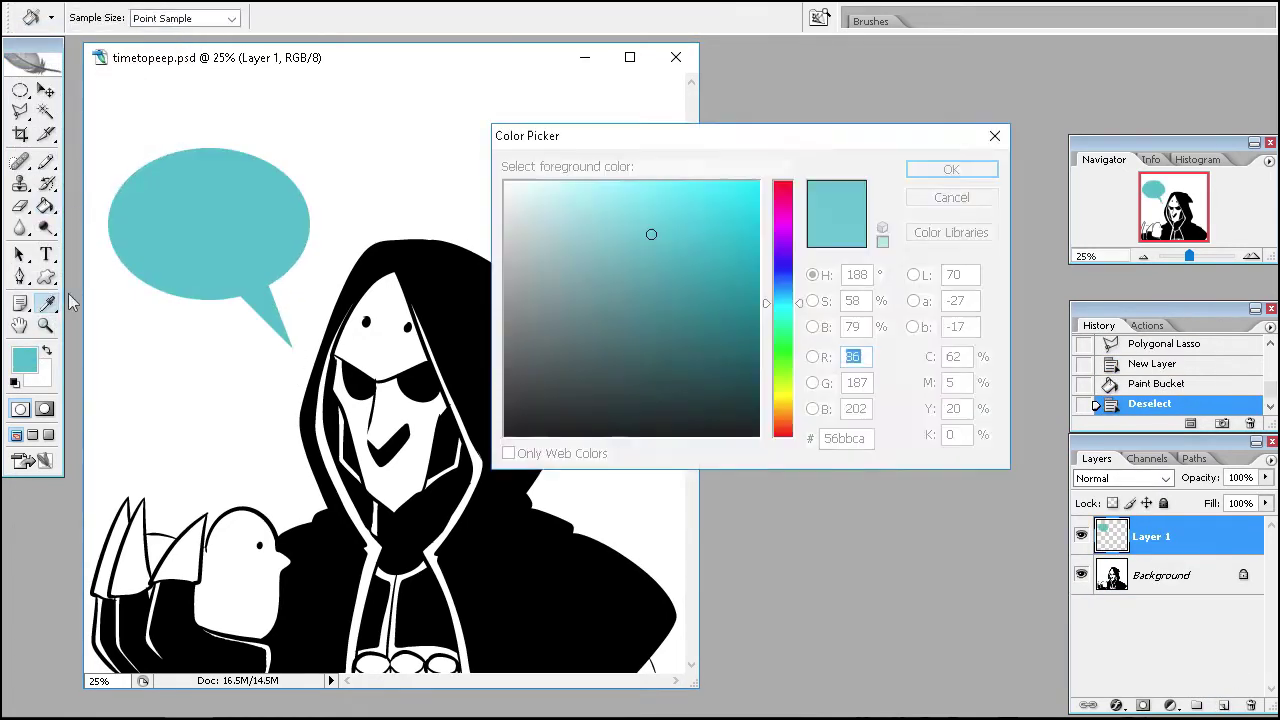
pyautogui.click(566, 192)
pyautogui.click(951, 168)
pyautogui.click(629, 131)
# Add the two-line caption "TIME TO PEEP!" to the speech bubble in 36 pt Pieces NFI
pyautogui.press('t')
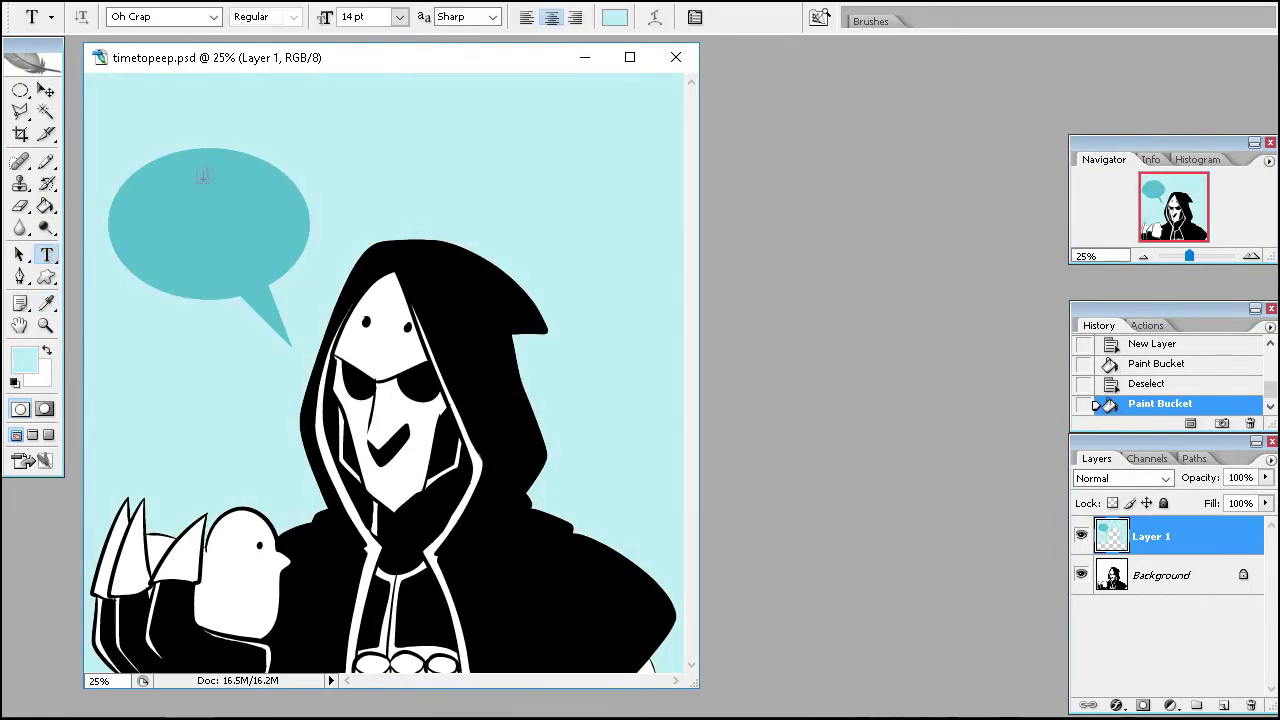
pyautogui.click(206, 177)
pyautogui.click(213, 17)
pyautogui.click(205, 117)
pyautogui.click(399, 17)
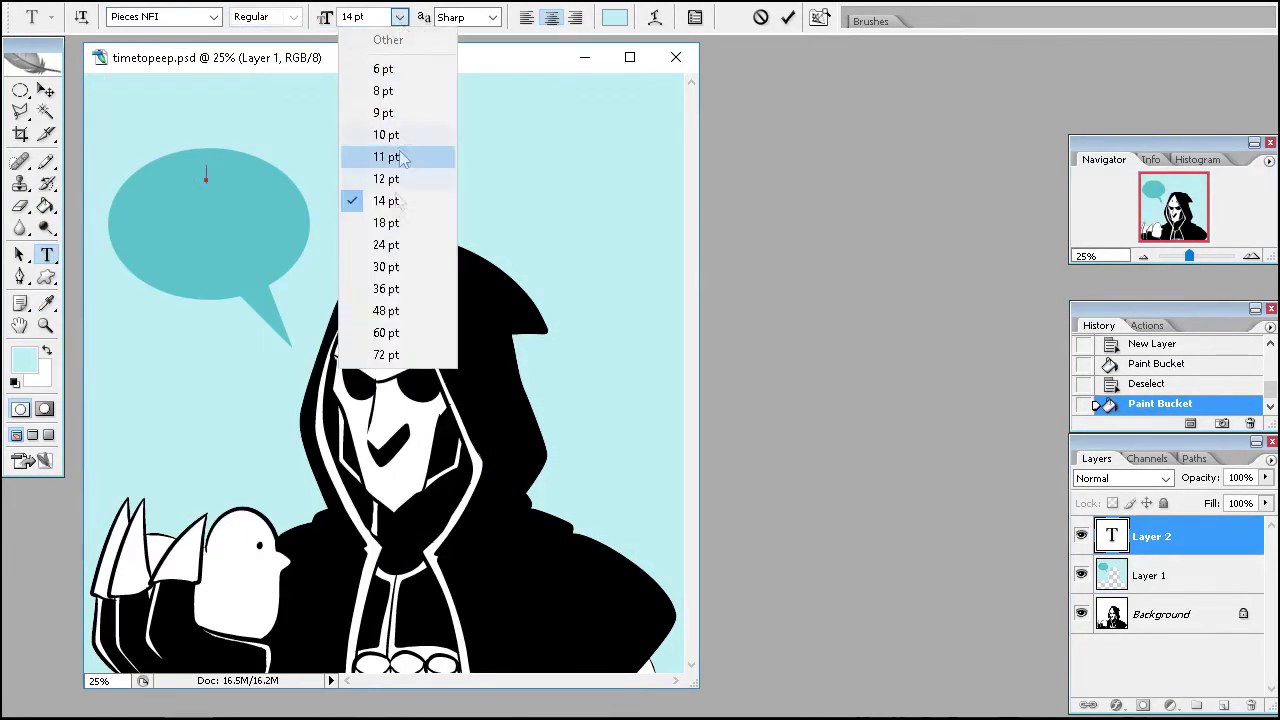
pyautogui.click(386, 294)
pyautogui.write('TIME')
pyautogui.press('Return')
pyautogui.write('TO PEEP?')
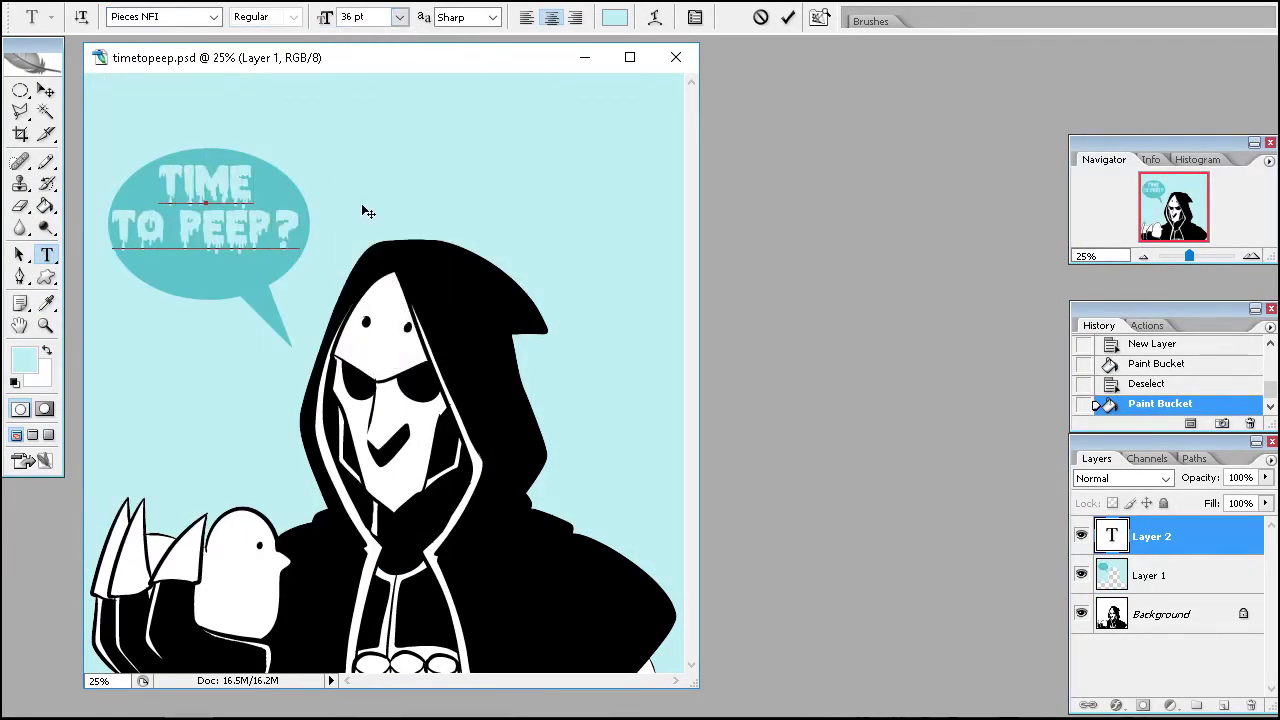
pyautogui.press('BackSpace')
pyautogui.write('!')
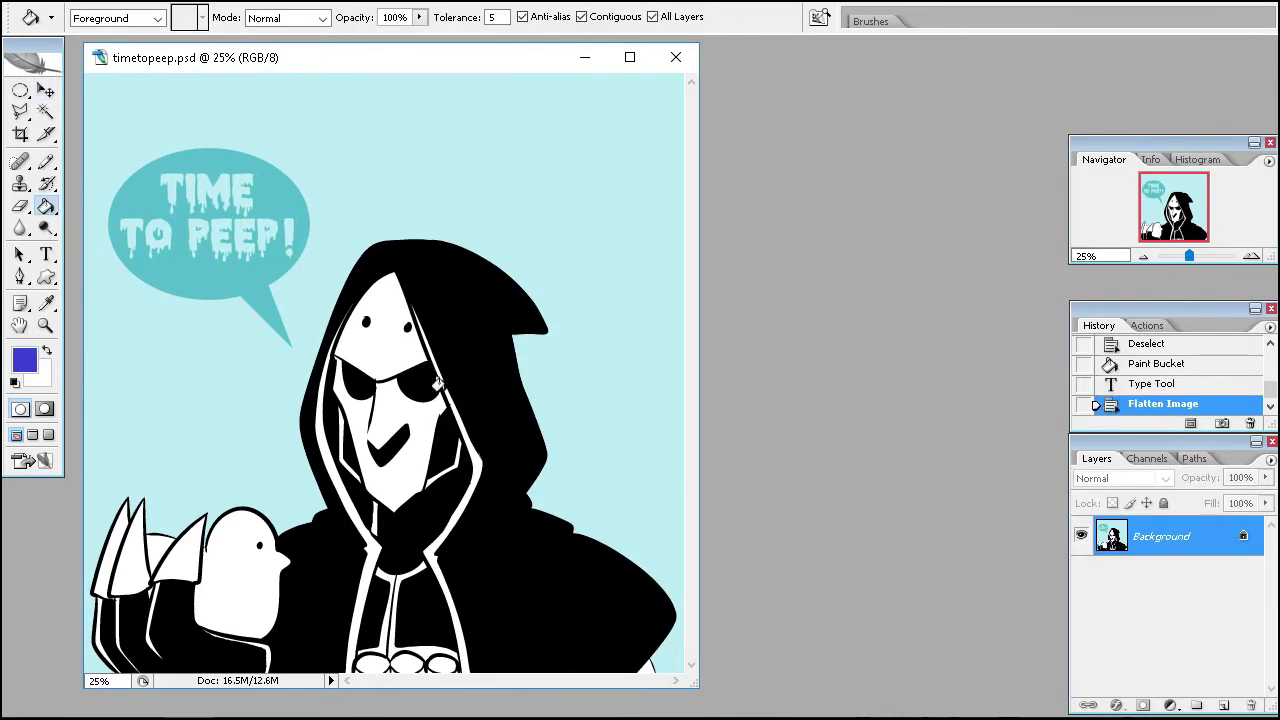
# Fill the coat trim and the rims of the hand and fingers with blue-violet
pyautogui.click(478, 470)
pyautogui.click(322, 430)
pyautogui.click(240, 642)
pyautogui.click(145, 615)
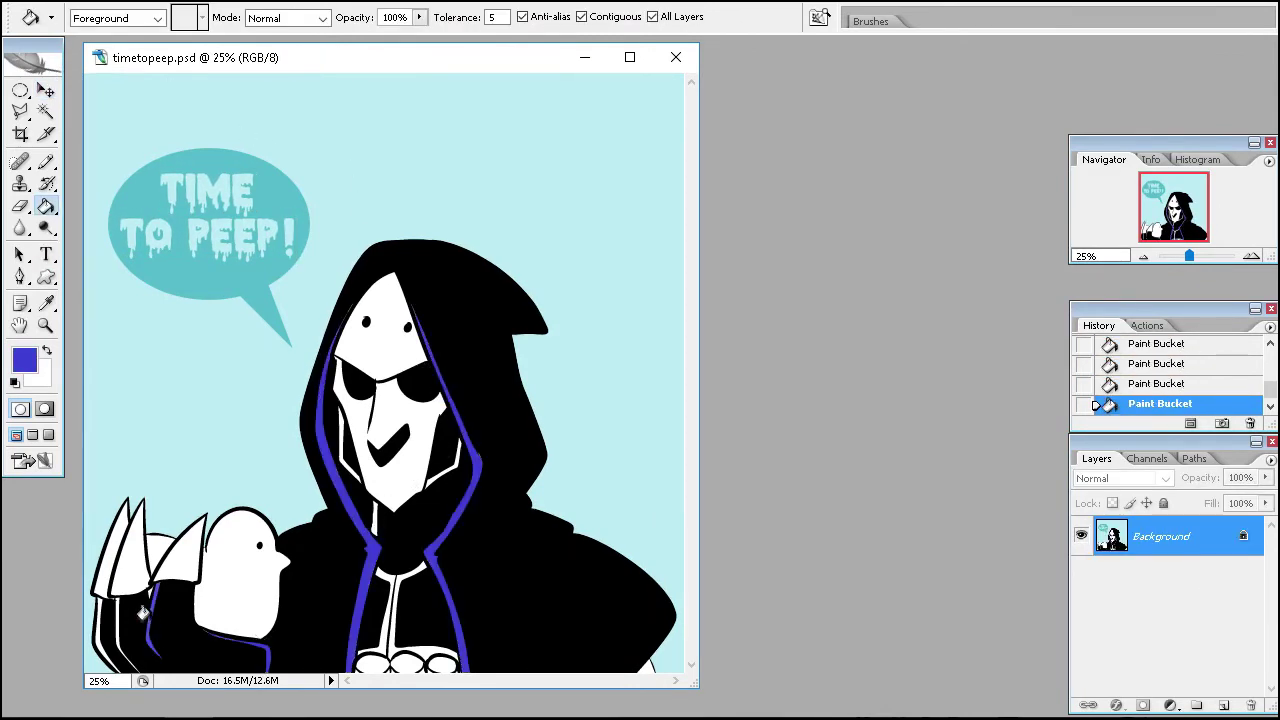
pyautogui.click(114, 630)
pyautogui.click(92, 628)
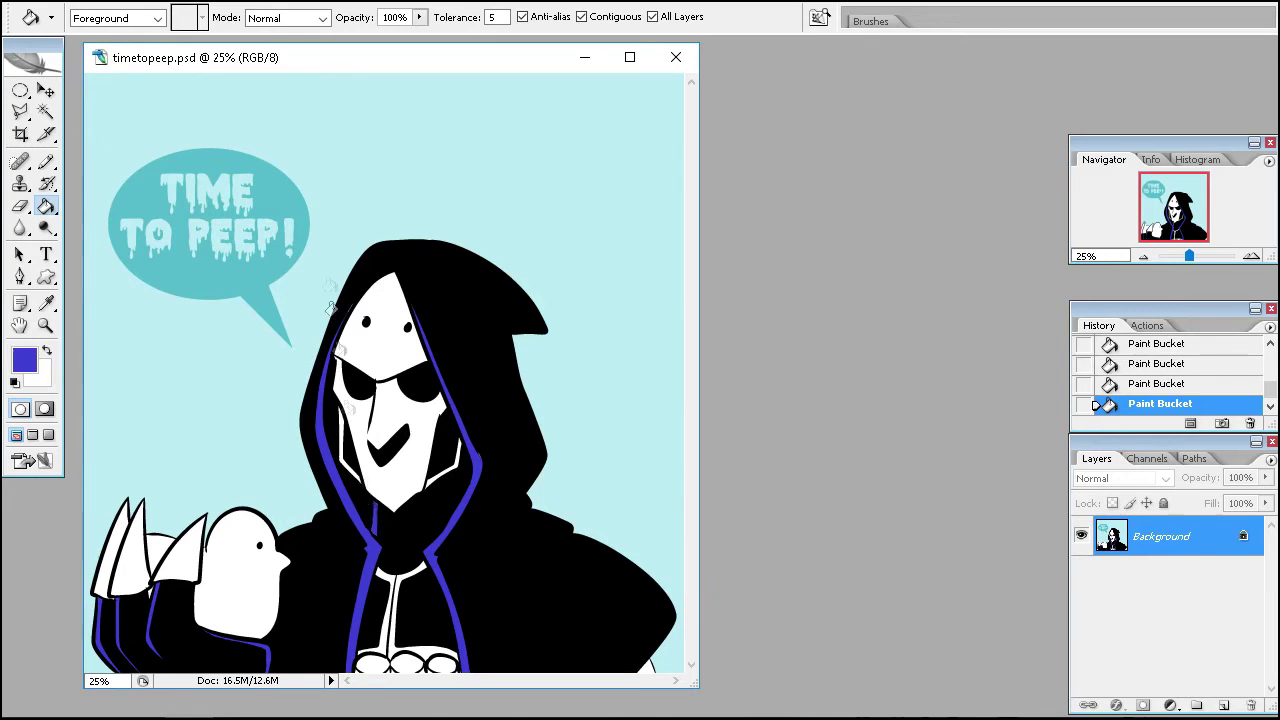
# Choose a medium grey and fill the collar band and chest strips above the ovals
pyautogui.click(24, 359)
pyautogui.click(510, 228)
pyautogui.click(926, 176)
pyautogui.click(397, 574)
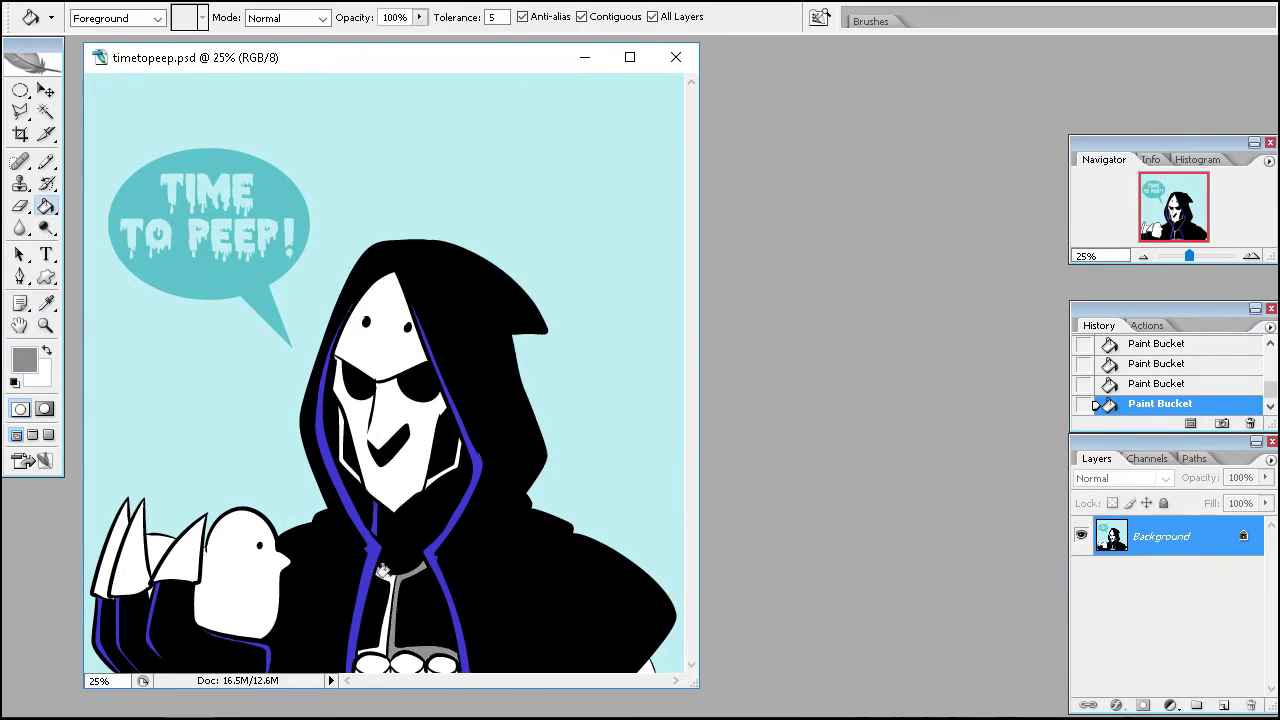
pyautogui.click(387, 576)
pyautogui.click(421, 649)
# Choose a pale yellow and fill the mask's forehead and face
pyautogui.click(24, 359)
pyautogui.click(806, 175)
pyautogui.click(382, 329)
pyautogui.click(402, 401)
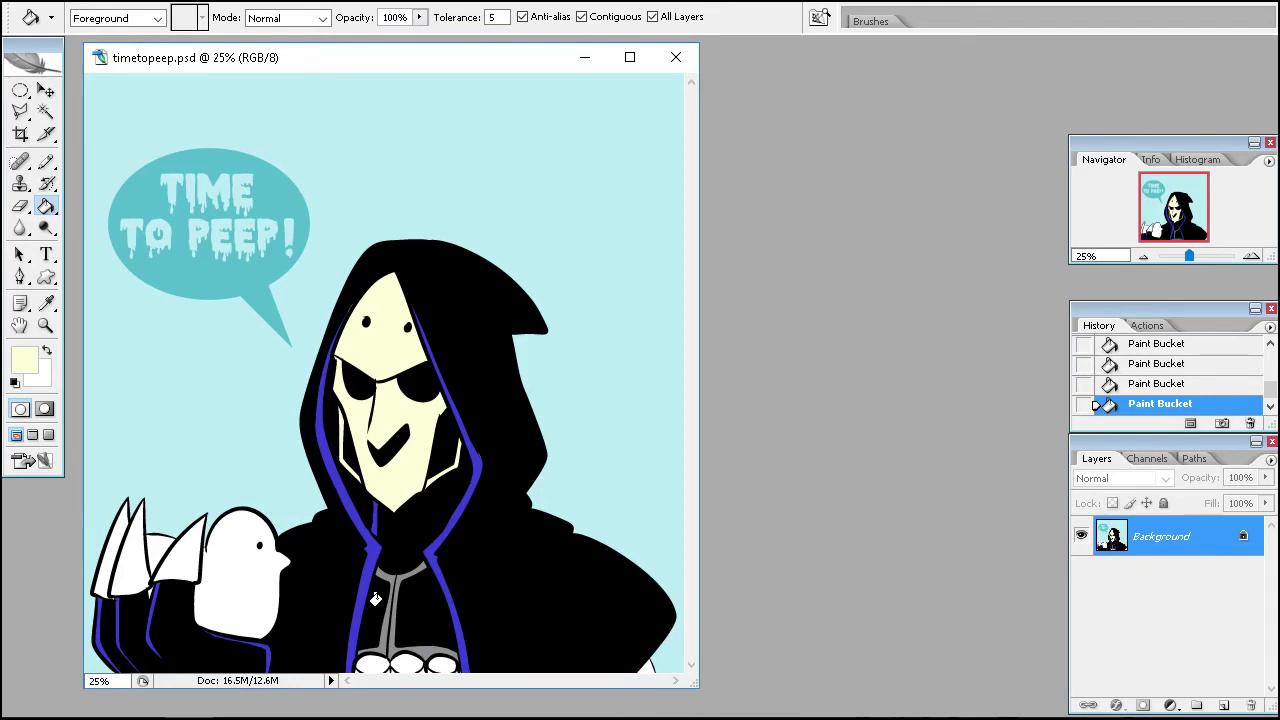
# Choose a light pink and fill the bird's body and tail
pyautogui.click(24, 359)
pyautogui.click(783, 222)
pyautogui.click(158, 553)
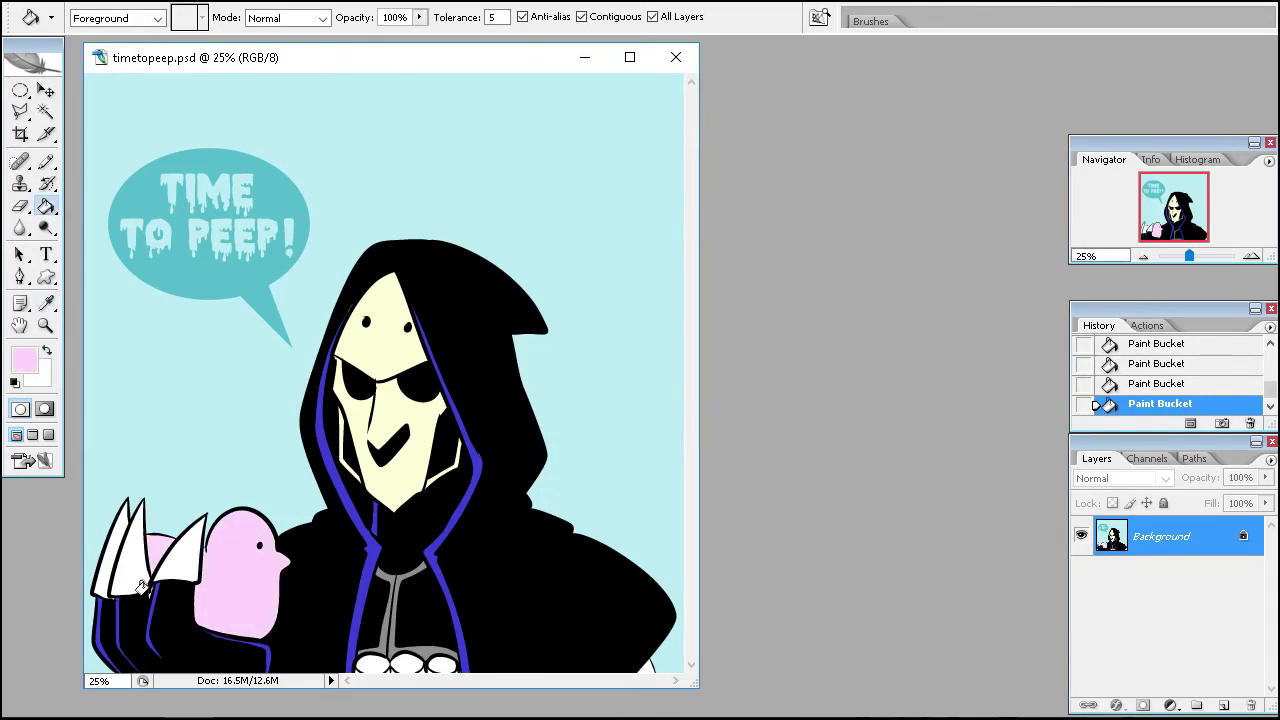
# Choose a light grey and fill the three claws around the bird
pyautogui.click(25, 360)
pyautogui.click(506, 229)
pyautogui.click(506, 210)
pyautogui.click(951, 169)
pyautogui.press('g')
pyautogui.click(180, 540)
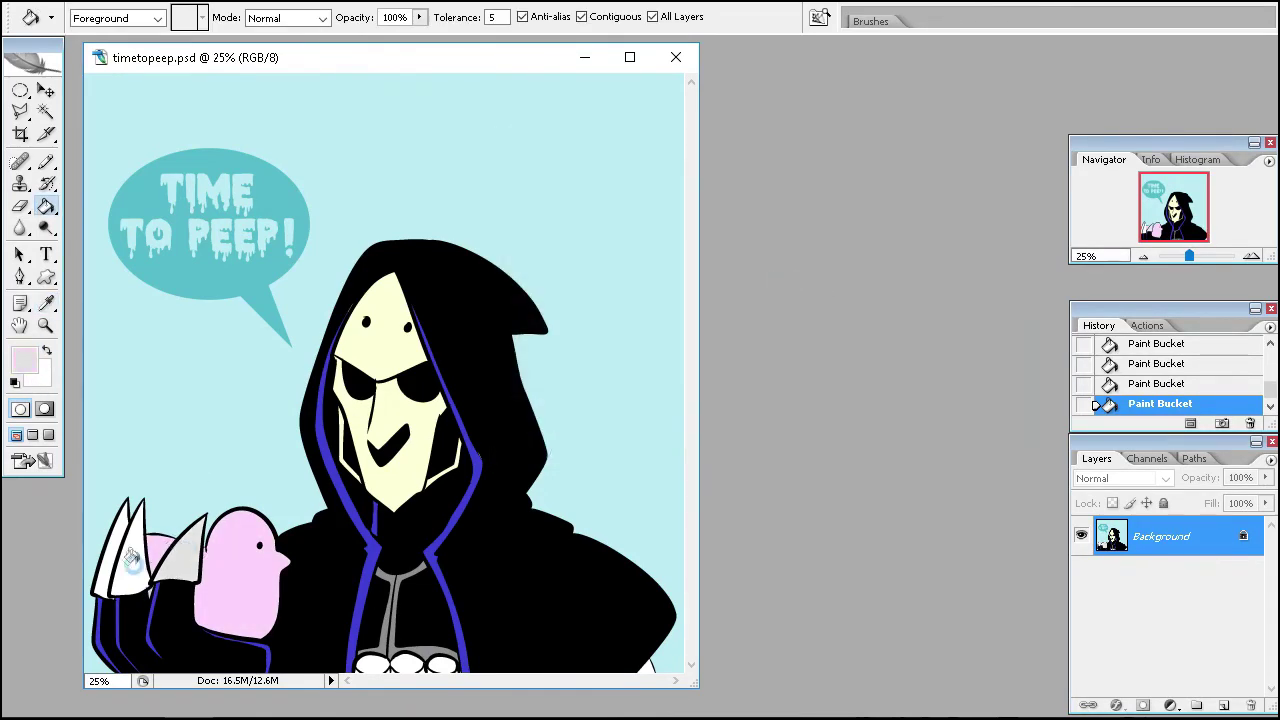
pyautogui.click(128, 540)
pyautogui.click(106, 555)
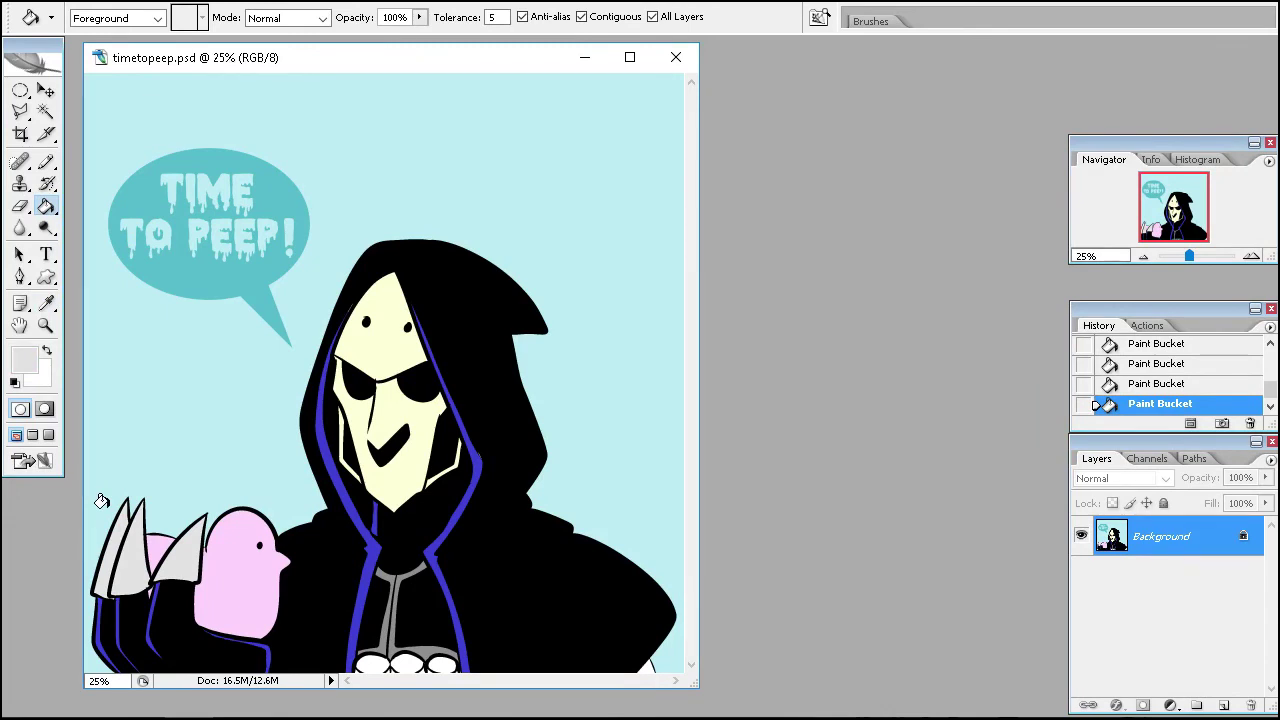
# Sample the cloak's black and fill the white gap at the cloak's lower outer edge
pyautogui.click(46, 303)
pyautogui.click(313, 420)
pyautogui.click(46, 206)
pyautogui.click(647, 667)
pyautogui.moveTo(630, 718)
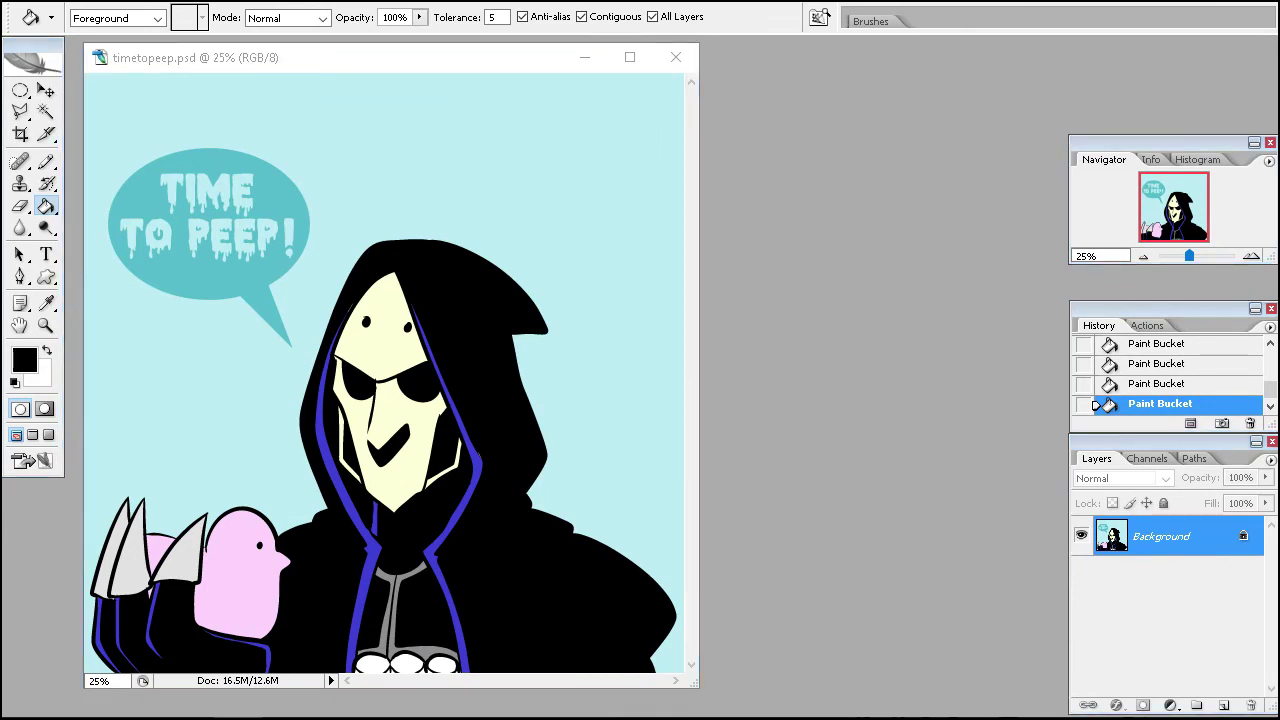
# Fill the three chest ovals with the light grey sampled from the claws, undoing the stray fill beside them
pyautogui.click(46, 303)
pyautogui.click(125, 545)
pyautogui.click(46, 206)
pyautogui.click(371, 665)
pyautogui.click(408, 665)
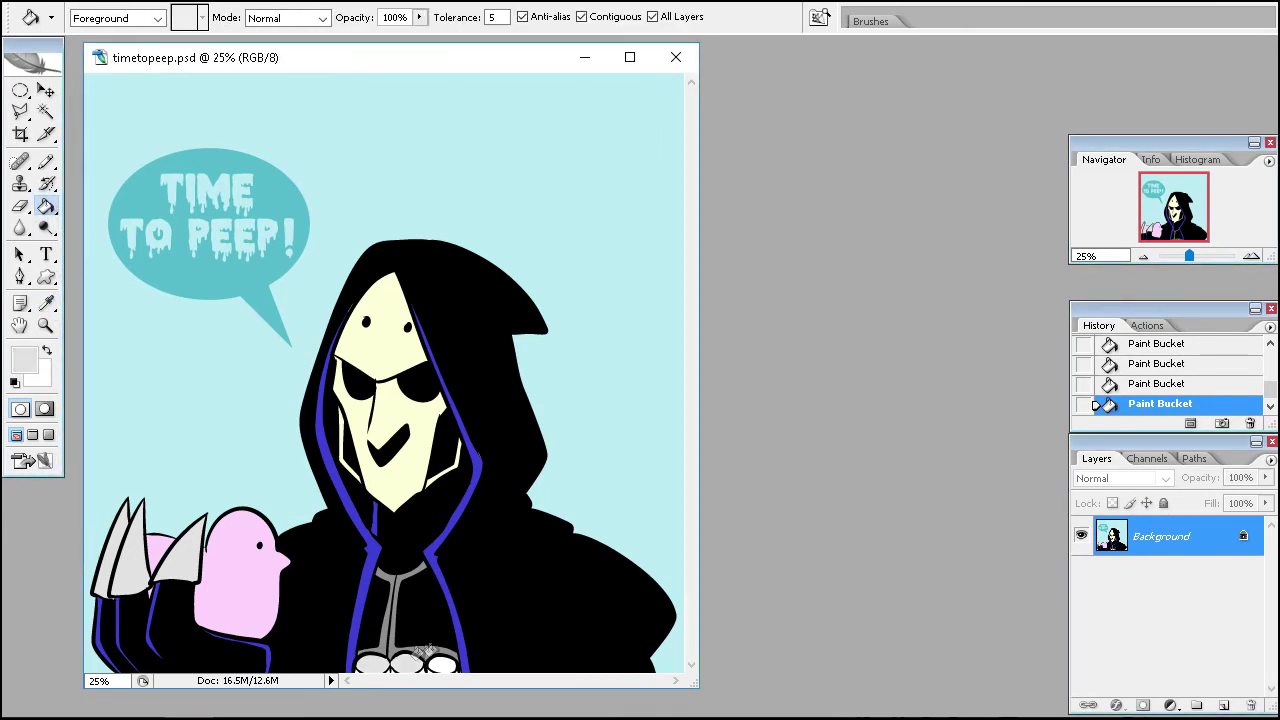
pyautogui.click(441, 665)
pyautogui.click(457, 667)
pyautogui.click(1129, 386)
# Fill the small gap beside the outermost chest oval nearest the bird with light grey
pyautogui.click(45, 326)
pyautogui.click(445, 647)
pyautogui.click(443, 646)
pyautogui.click(46, 206)
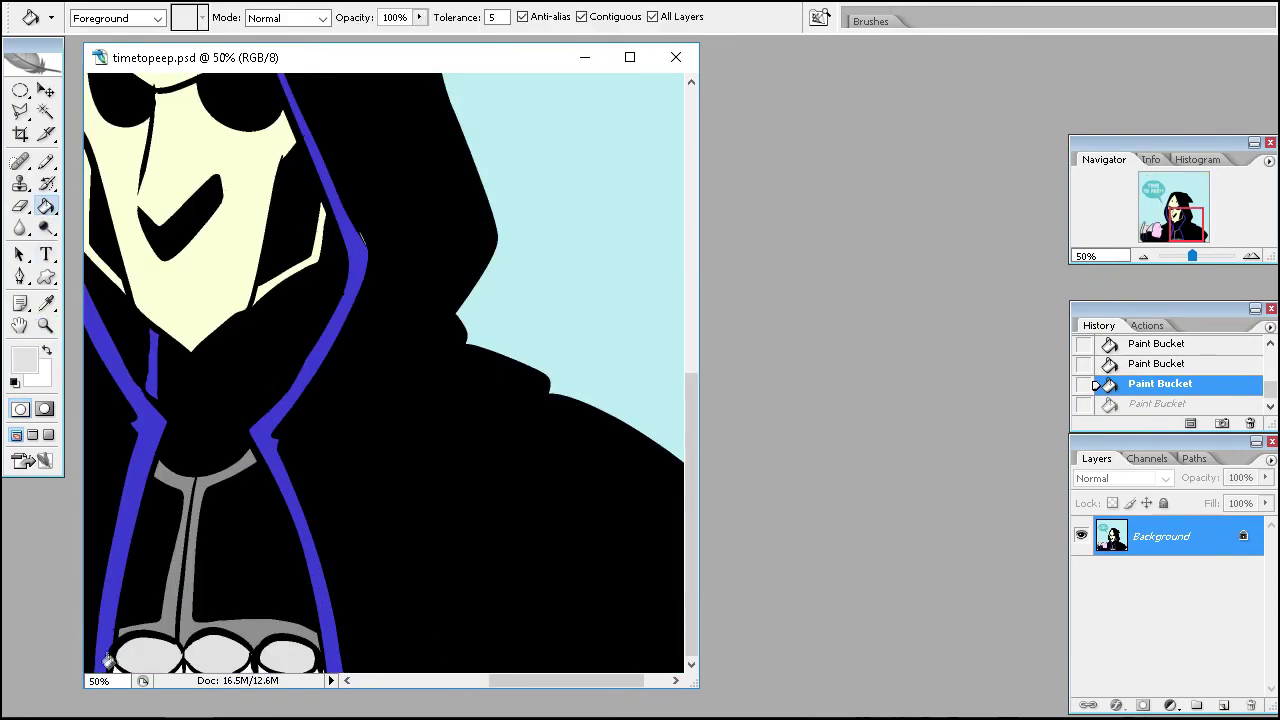
pyautogui.click(115, 669)
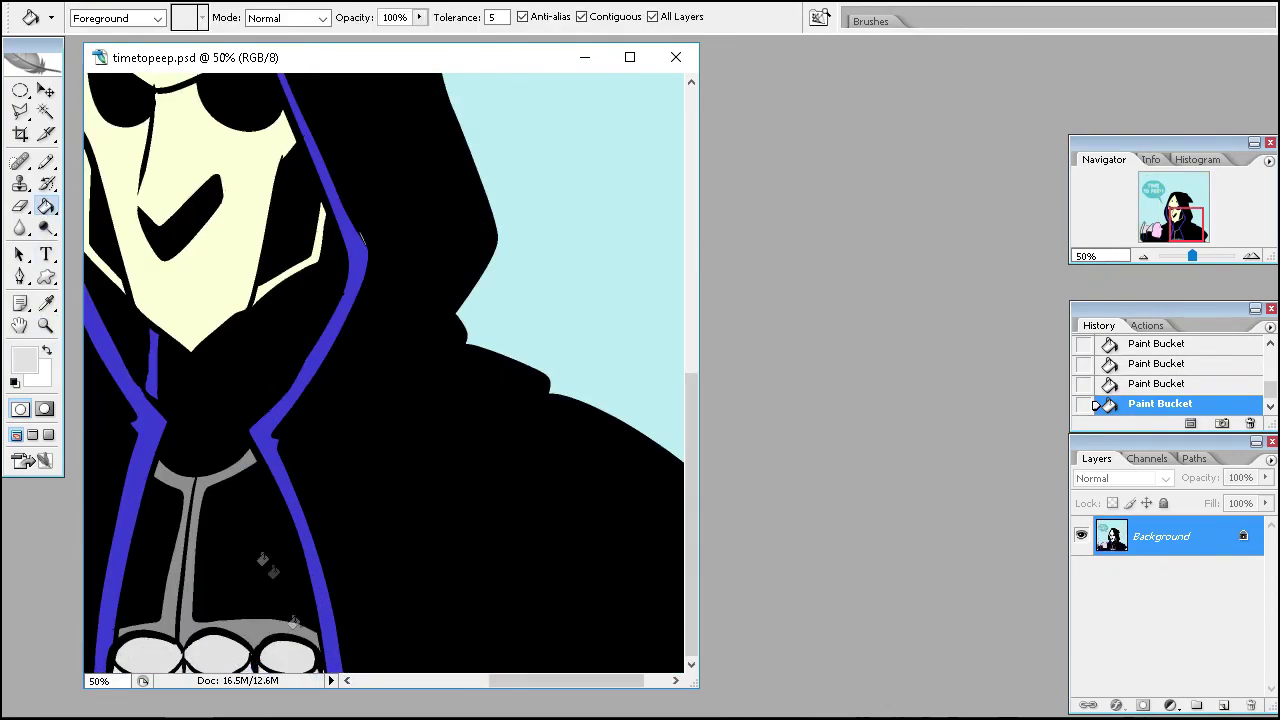
# Sample black from the artwork and touch up the figure's outline with the Pencil
pyautogui.click(46, 303)
pyautogui.click(105, 235)
pyautogui.click(46, 161)
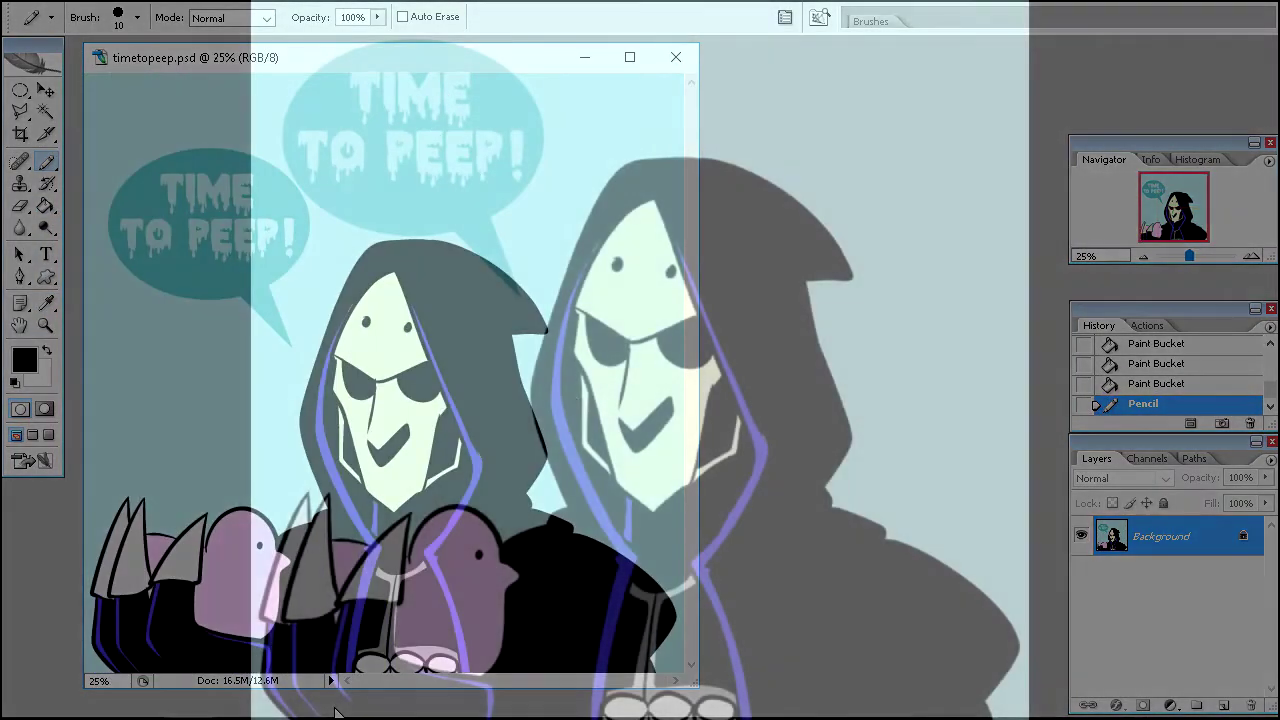